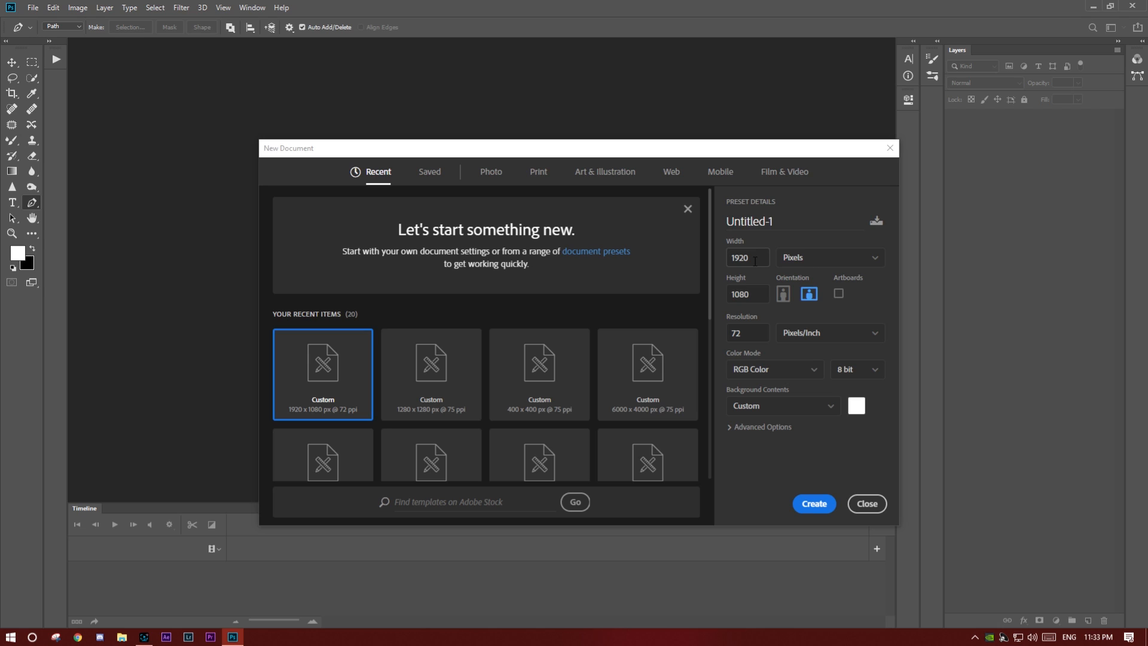
- Create a new 1920 x 1080 pixel RGB document at 72 pixels/inch
left_click(756, 259)
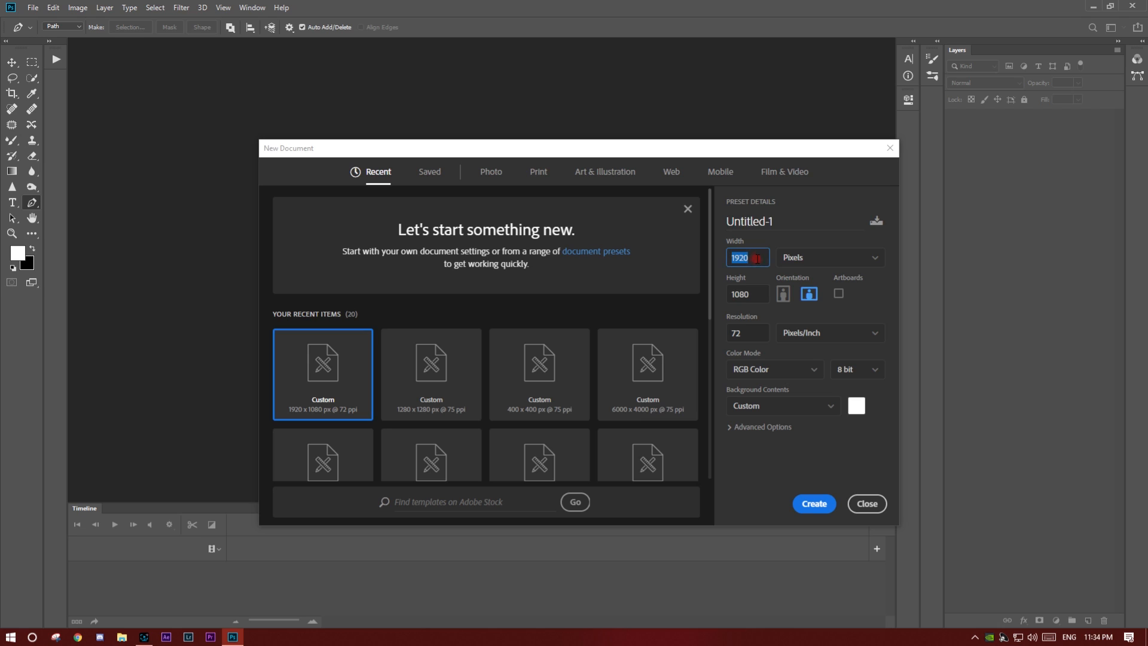
left_click(761, 294)
left_click(823, 503)
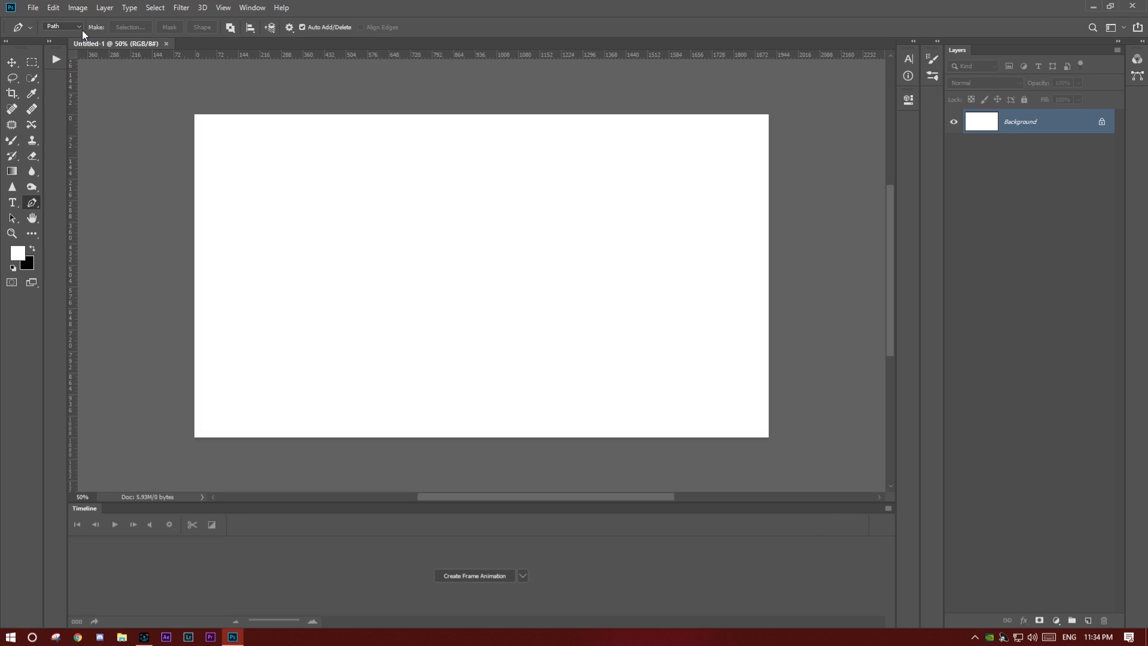
- Rotate the canvas 90° clockwise into portrait orientation
left_click(82, 9)
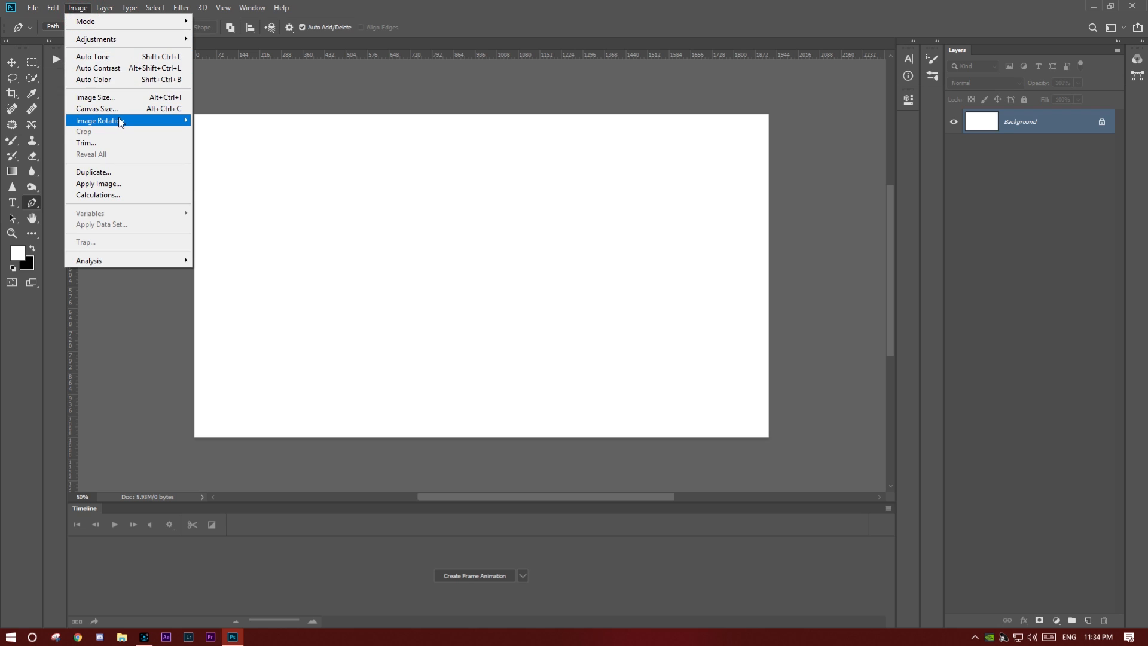
mouse_move(120, 122)
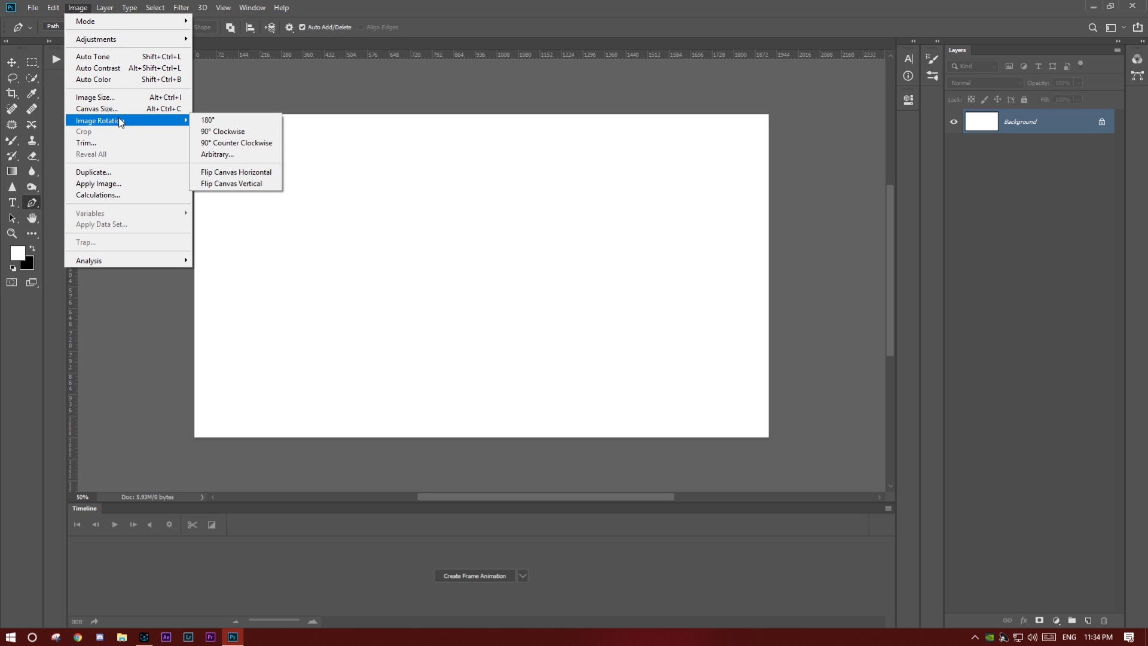
left_click(211, 132)
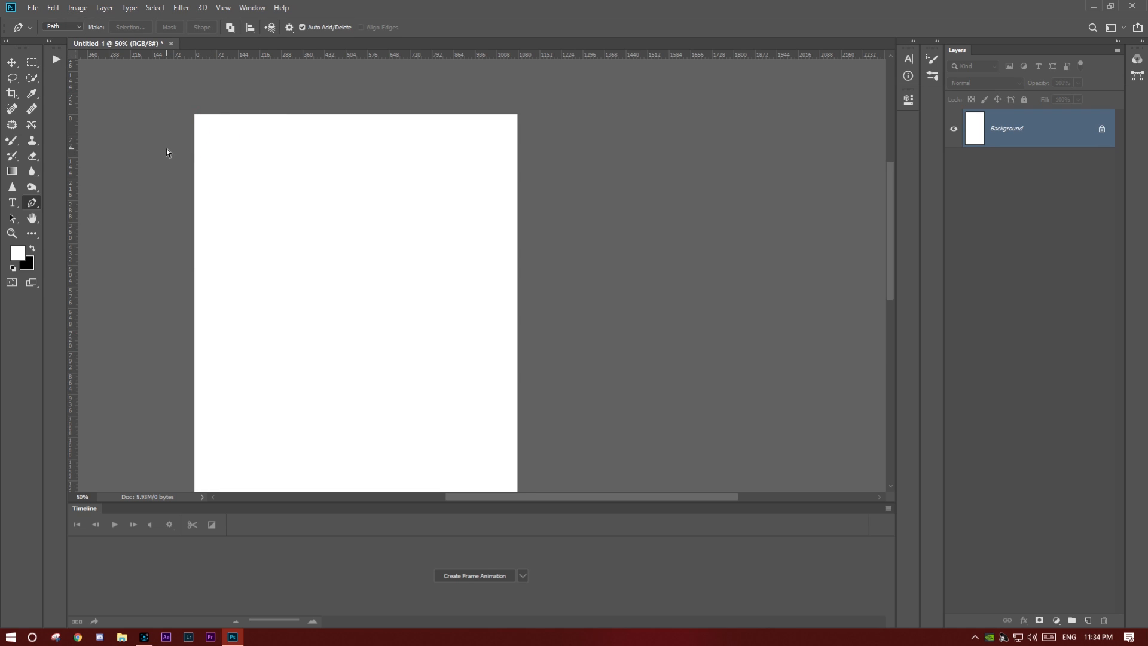
key("ctrl+0")
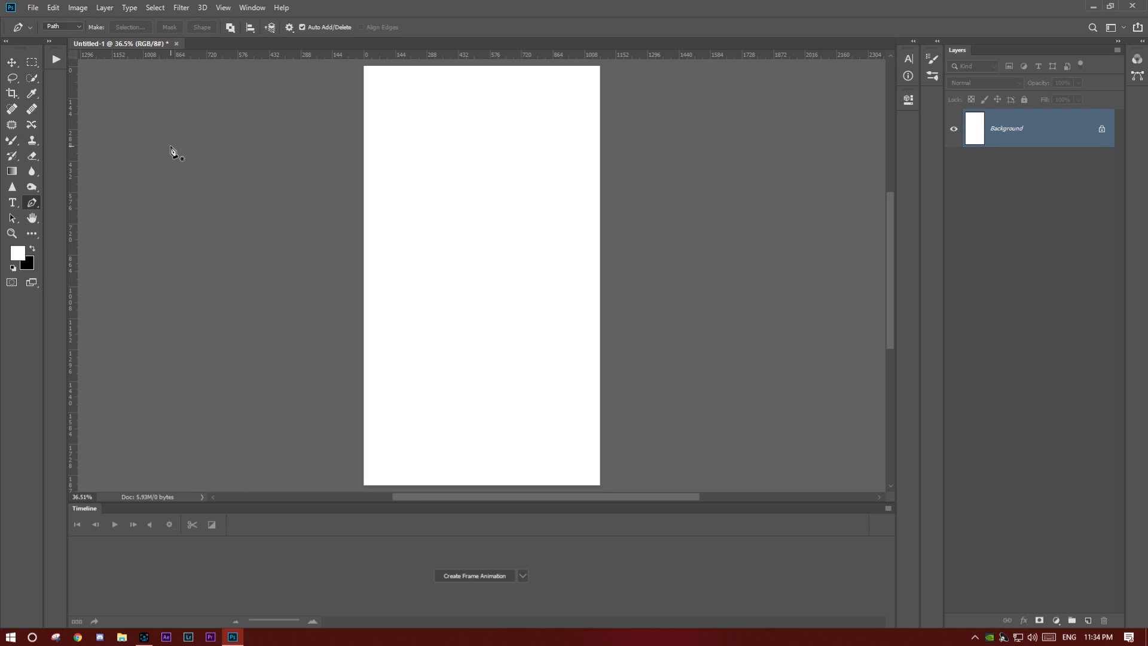
- Place the walk-cycle sketch image from the desktop across the full width of the portrait canvas
left_click(1147, 644)
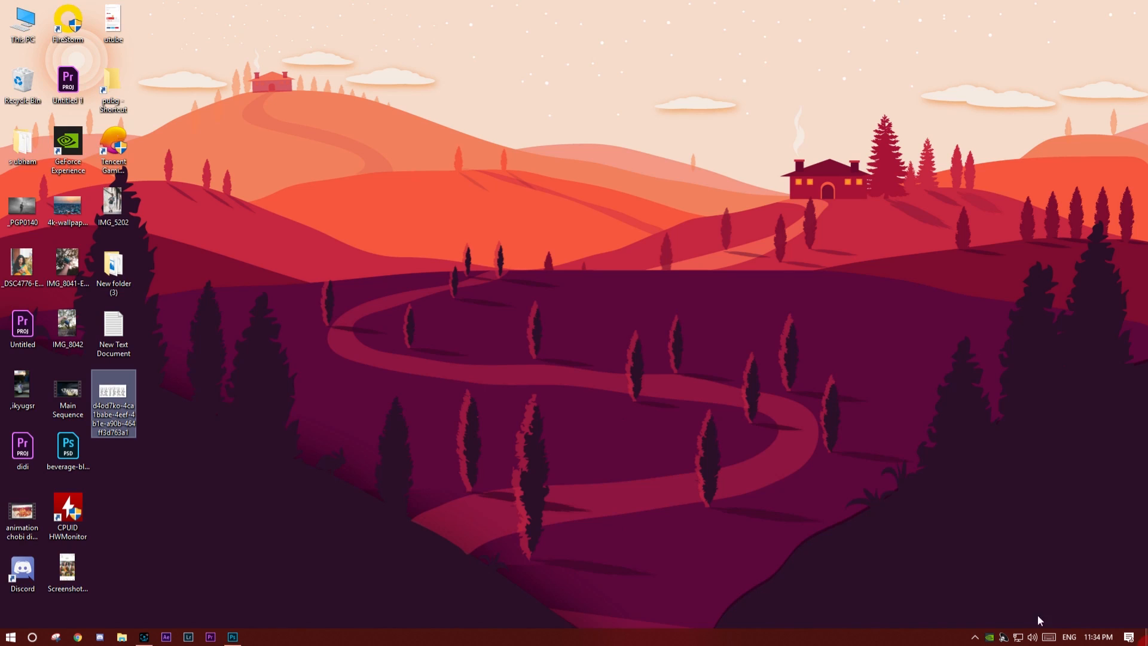
left_click_drag(116, 396, 423, 377)
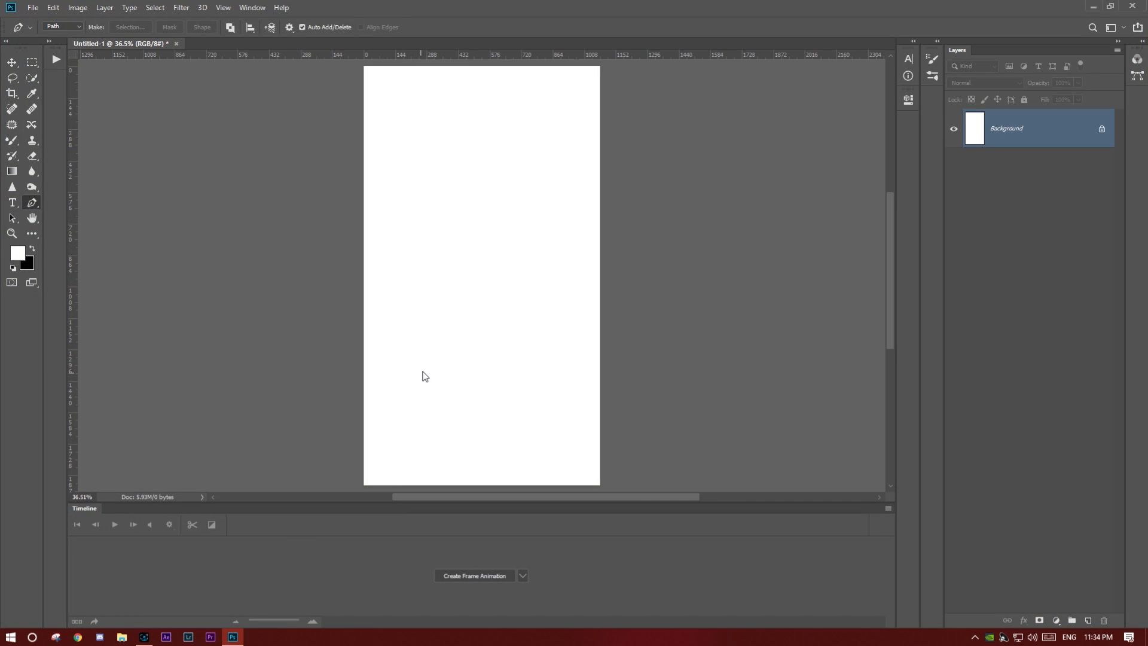
left_click_drag(554, 309, 592, 346)
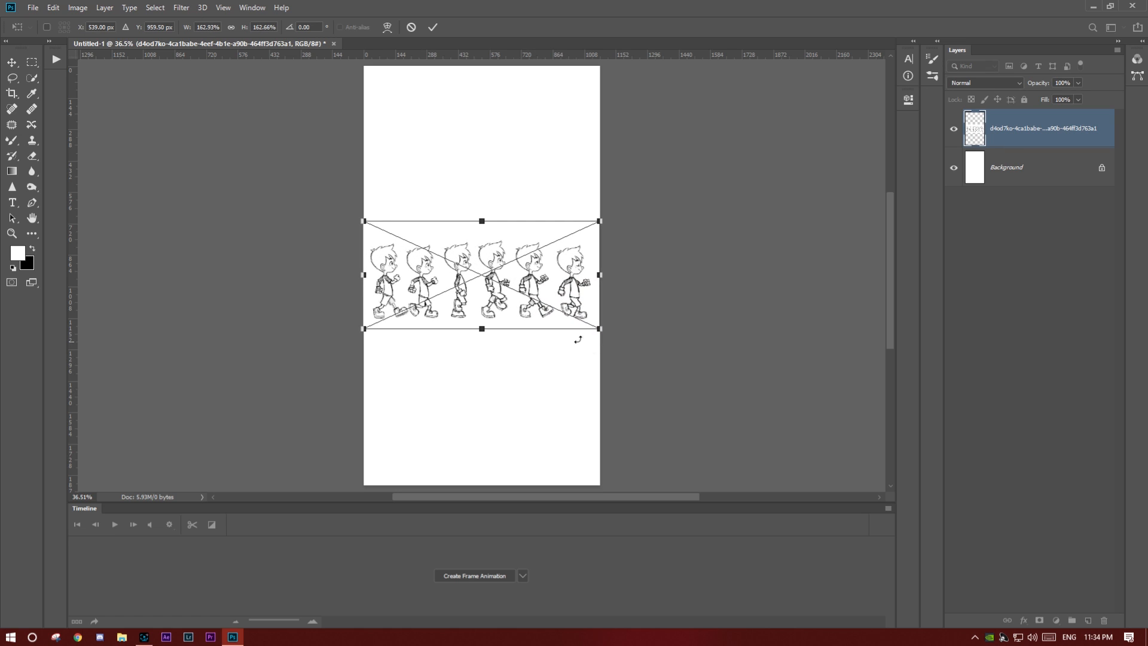
scroll(501, 275, "up", 6)
scroll(484, 275, "up", 1)
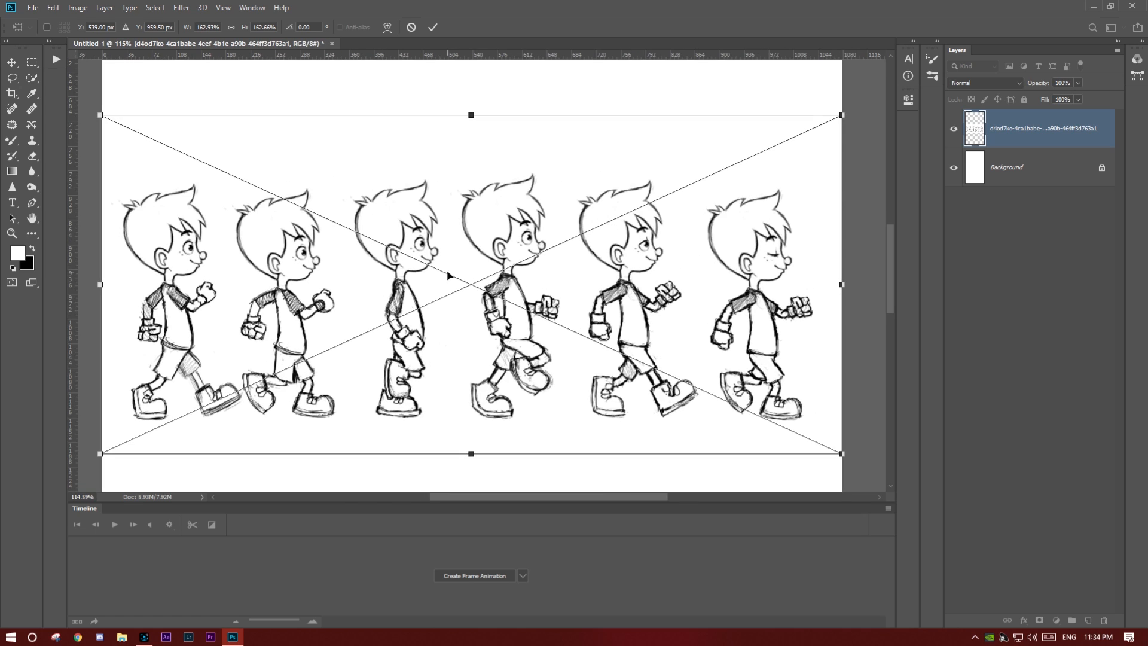
left_click(432, 27)
- Hide the Background layer and select the sketch's white areas with Color Range using Sampled Colors at fuzziness 131
left_click(953, 168)
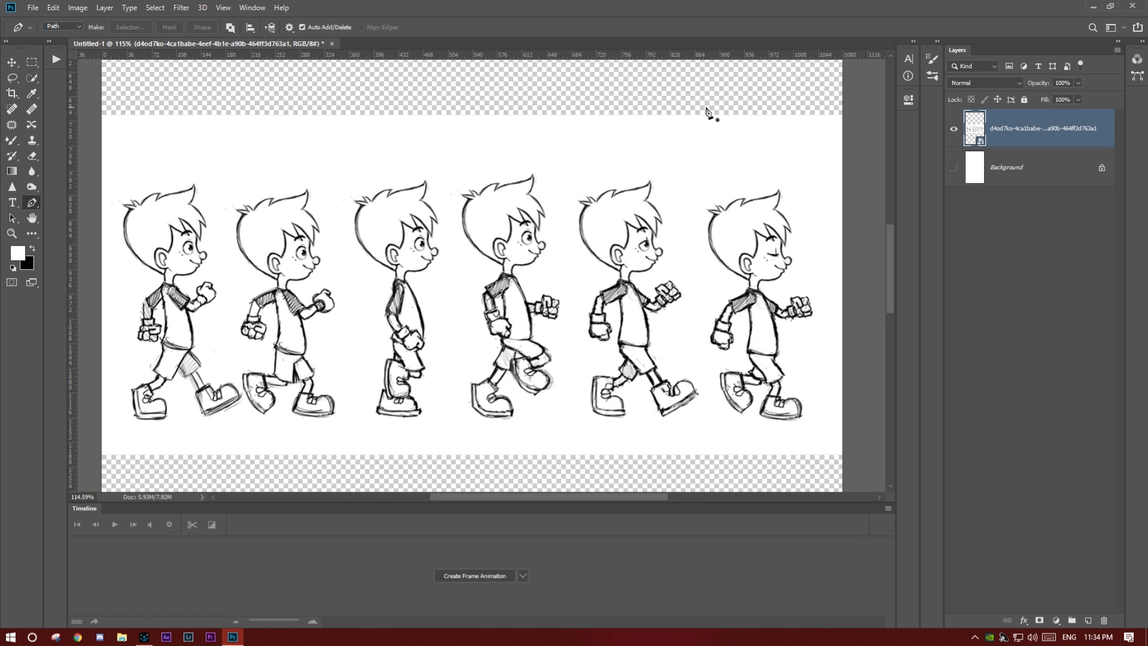
left_click(155, 8)
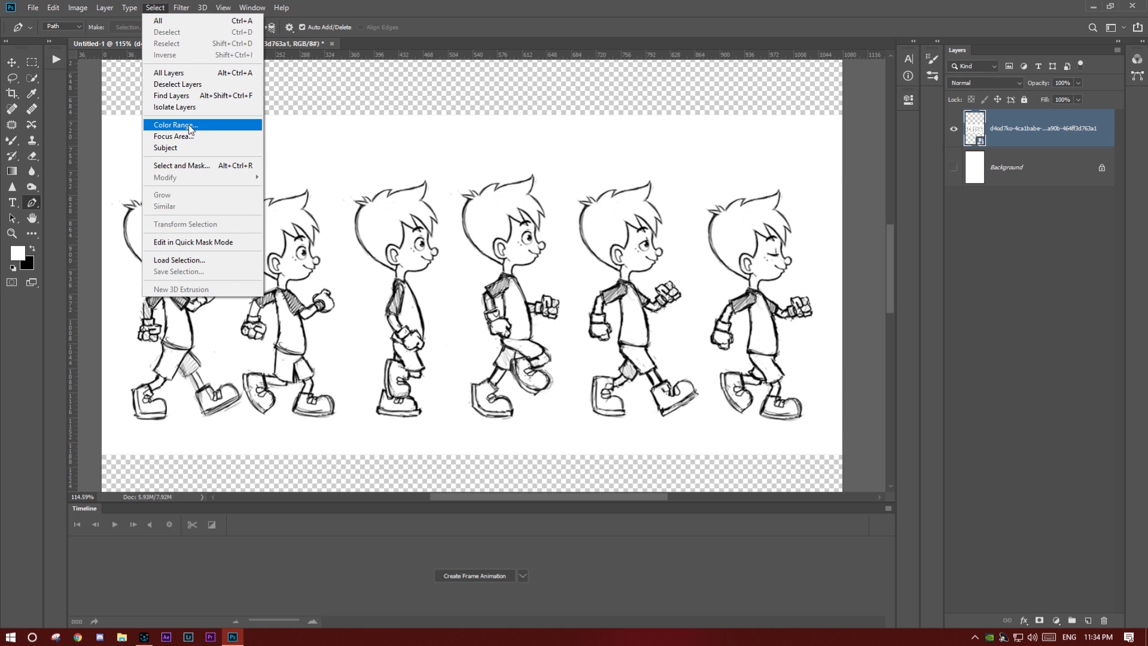
left_click(191, 129)
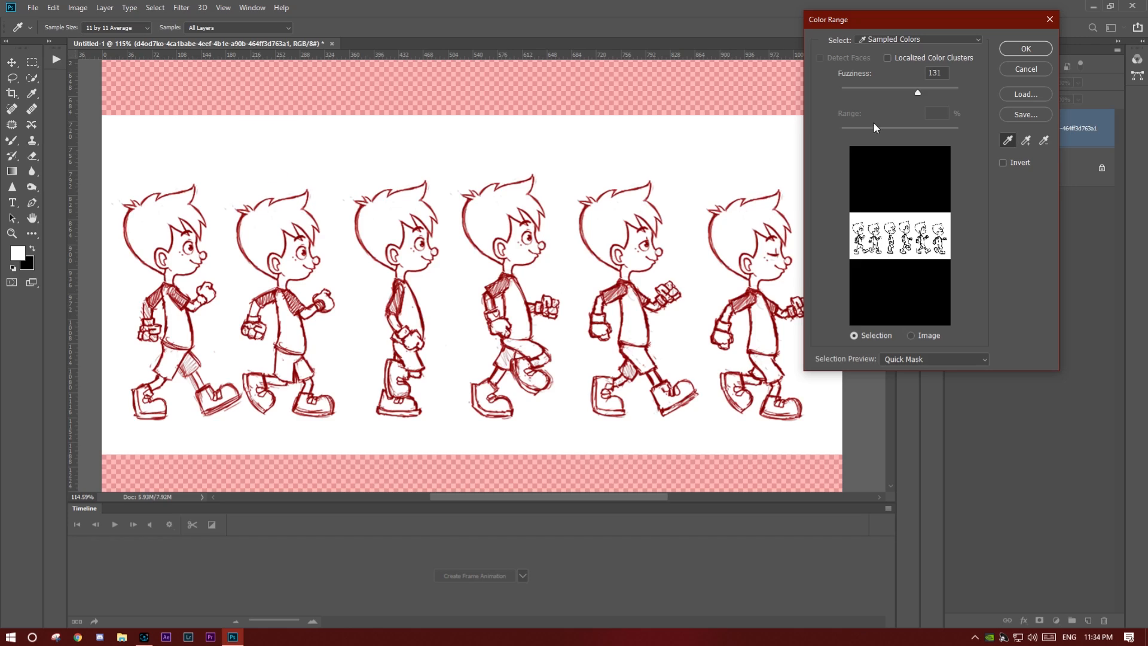
left_click(1011, 49)
- Rasterize the placed sketch layer so its pixels can be edited directly
key("ctrl+j")
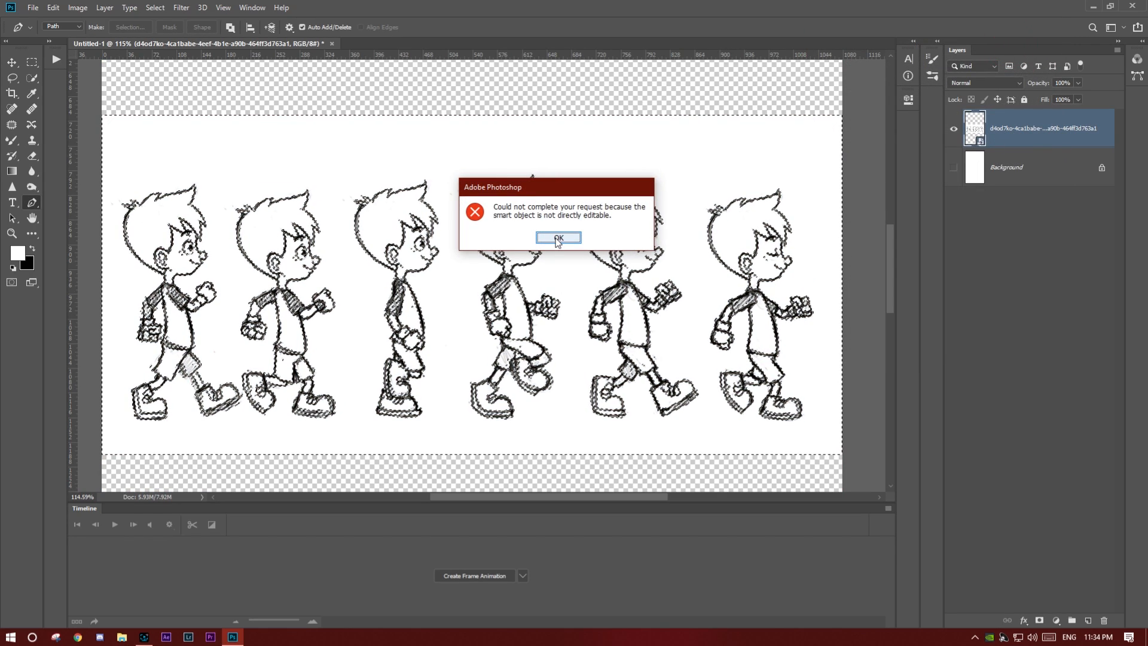
left_click(555, 237)
right_click(1059, 128)
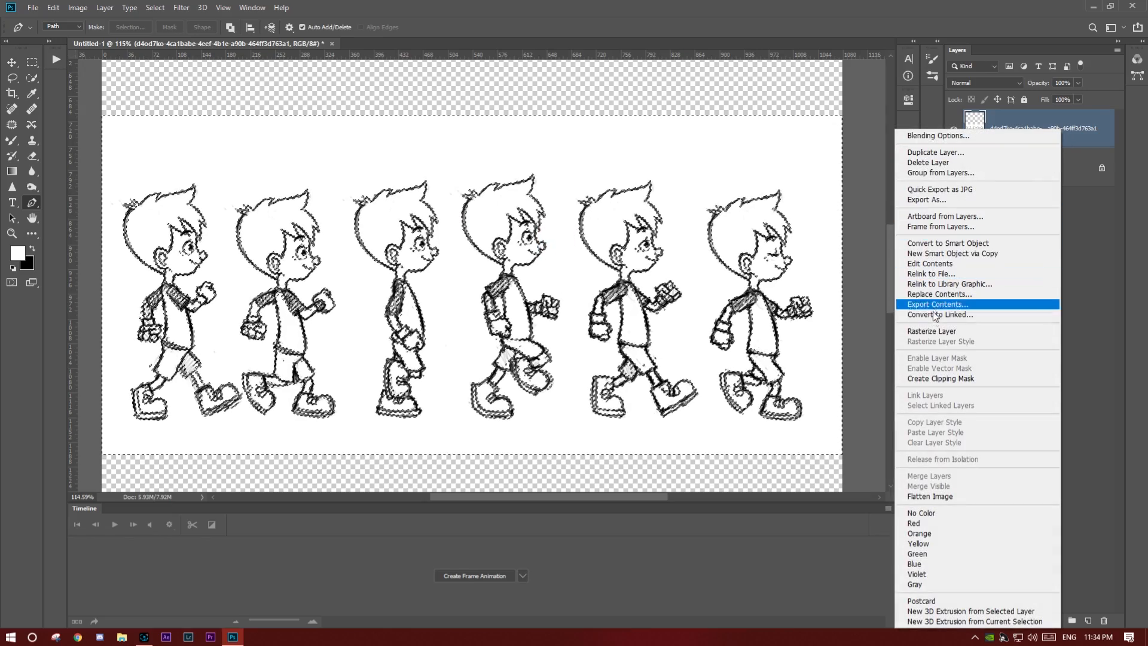
left_click(938, 331)
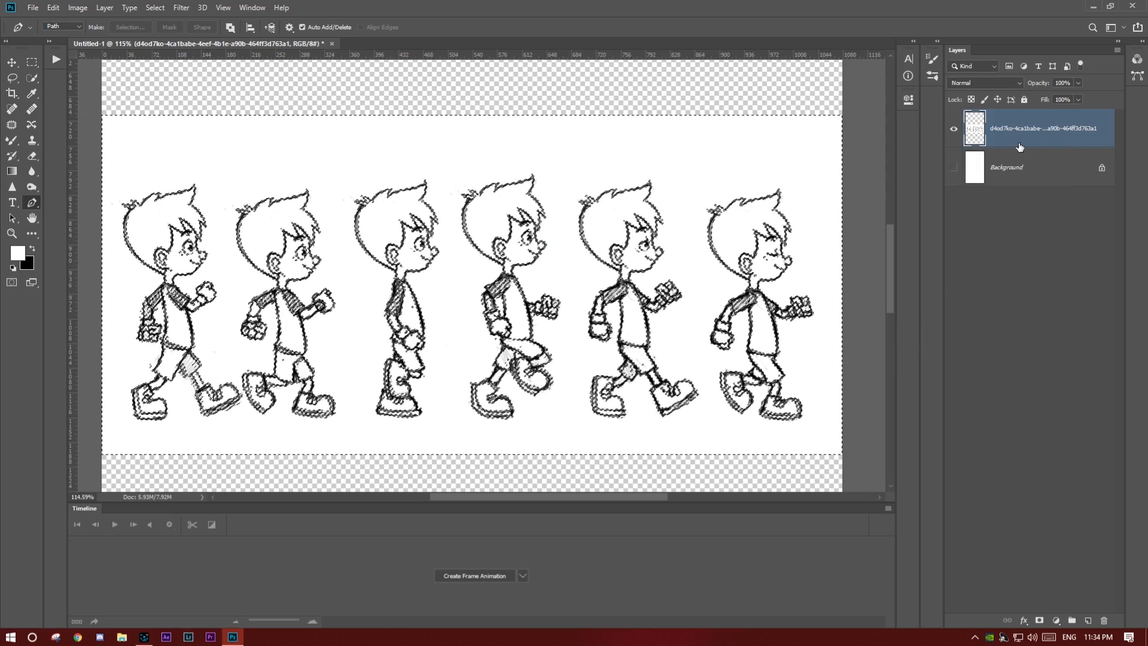
- Delete the selected white areas from the sketch, clear the selection and show the Background layer again
key("Delete")
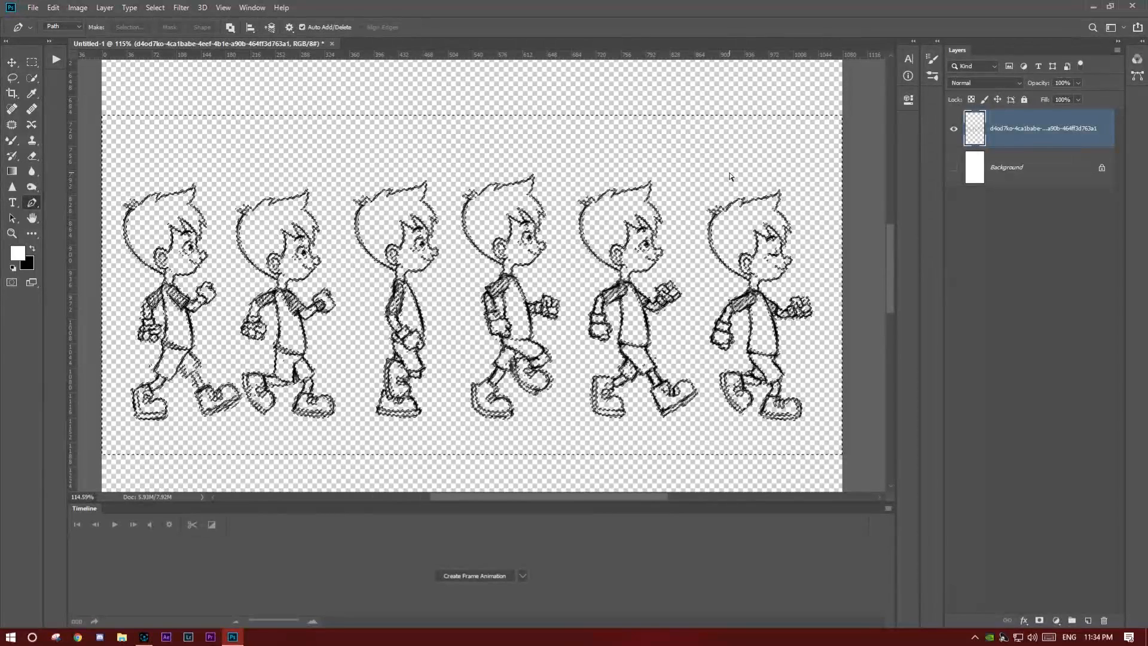
key("ctrl+d")
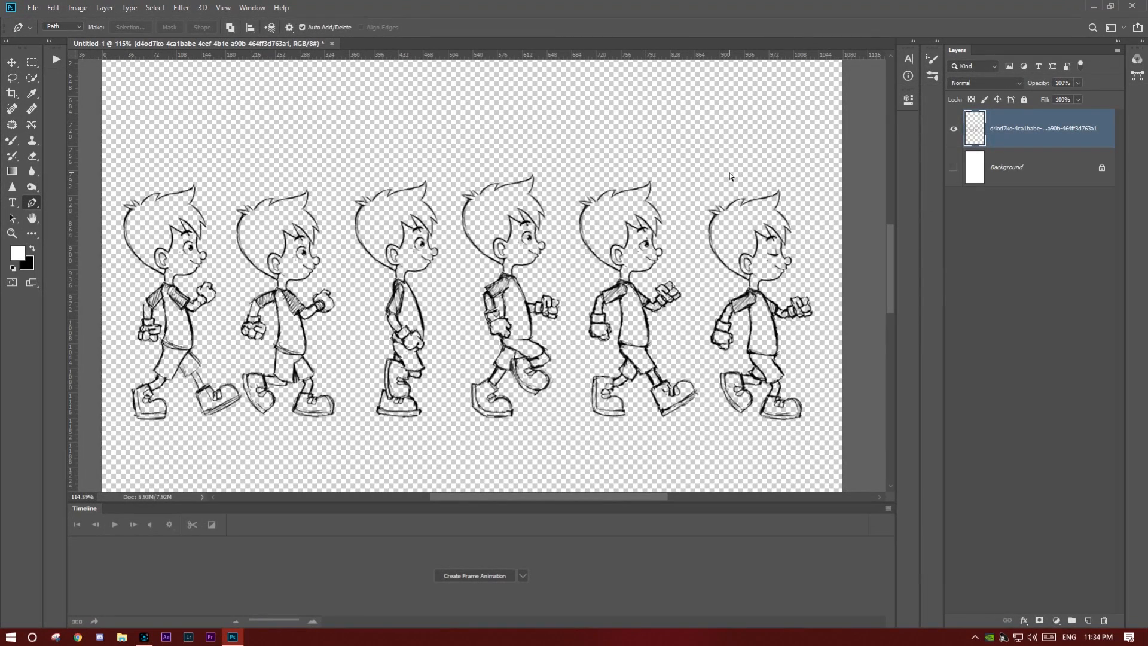
left_click(954, 169)
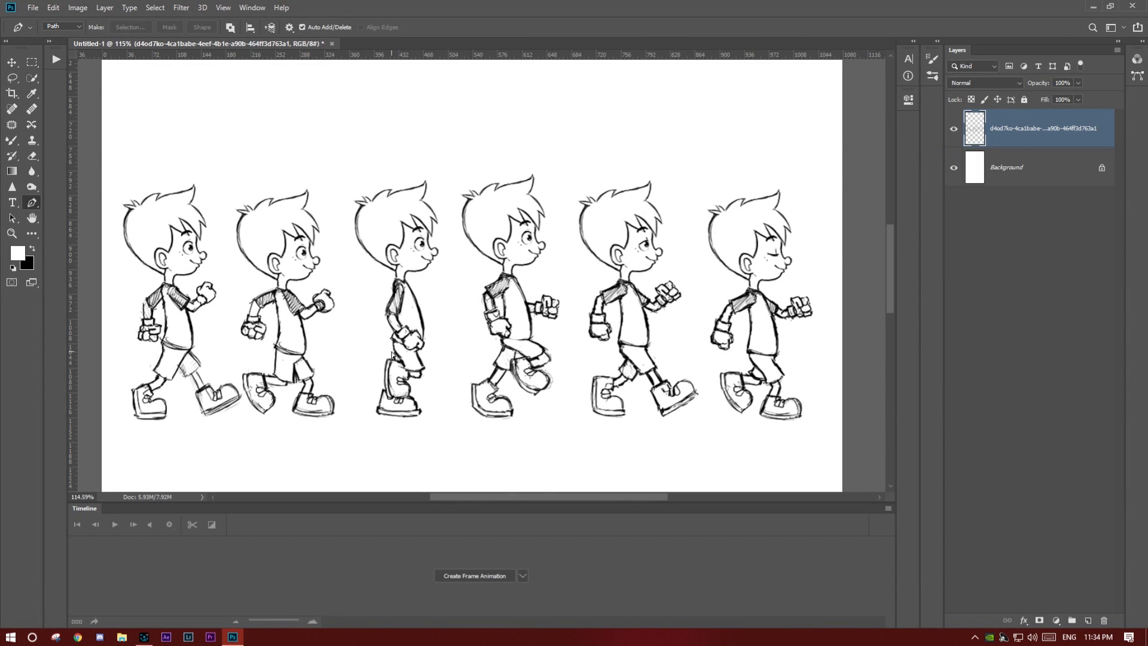
key("ctrl+0")
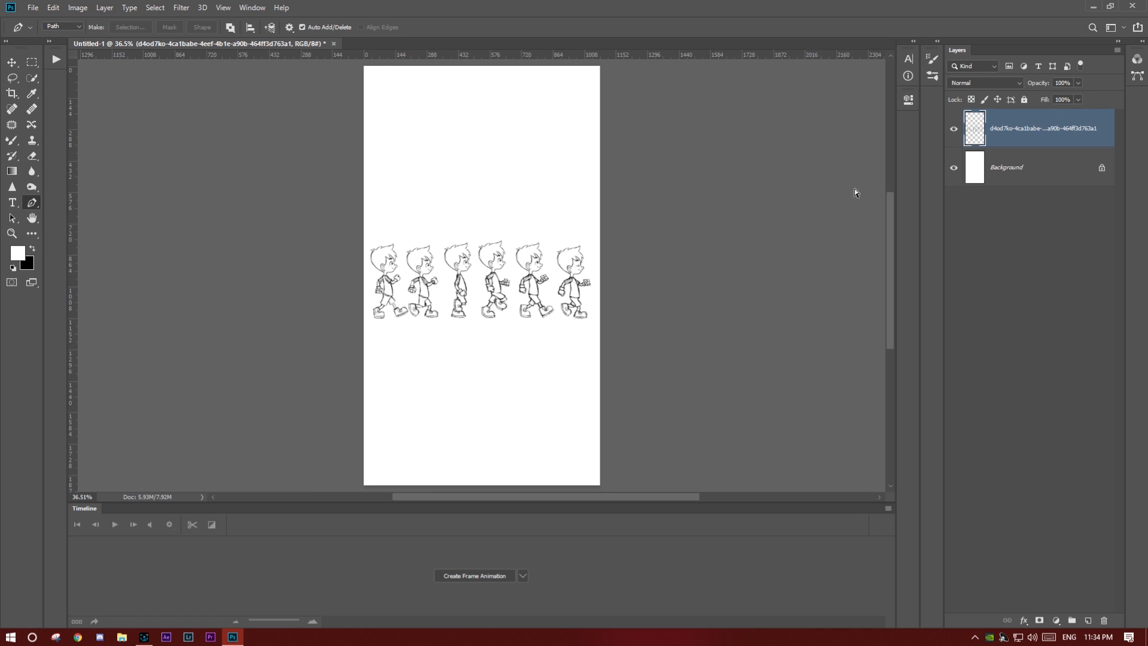
- Scale the sketch layer proportionally to 238.50% and position it so the first two walking figures fit on the canvas
key("ctrl+t")
left_click(590, 223)
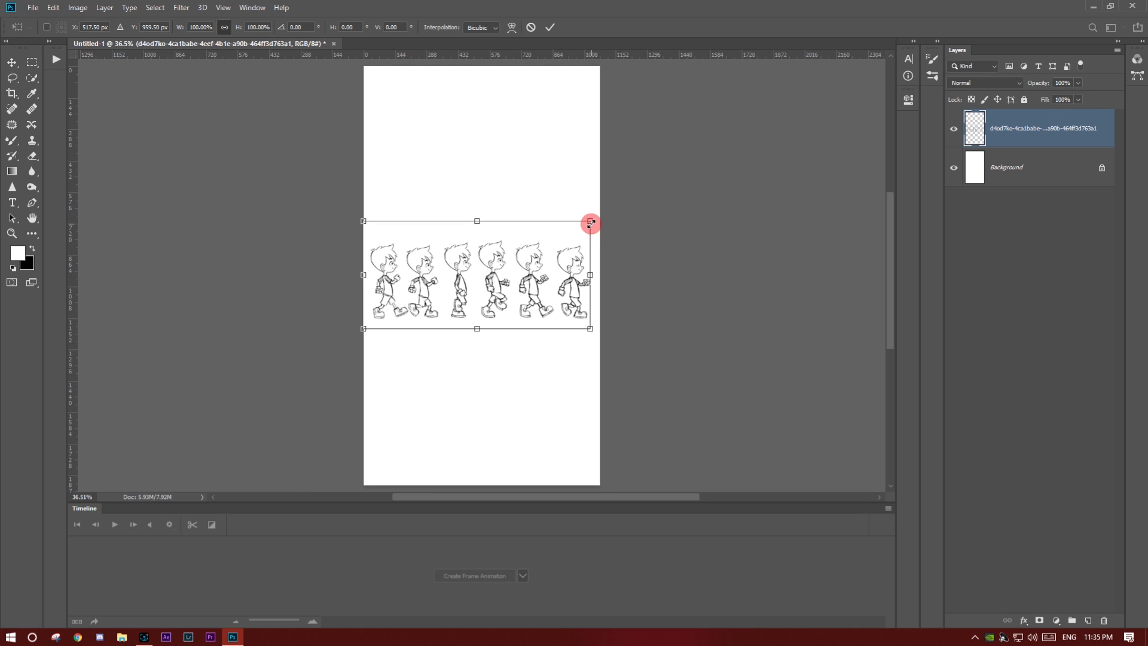
left_click_drag(590, 222, 747, 149)
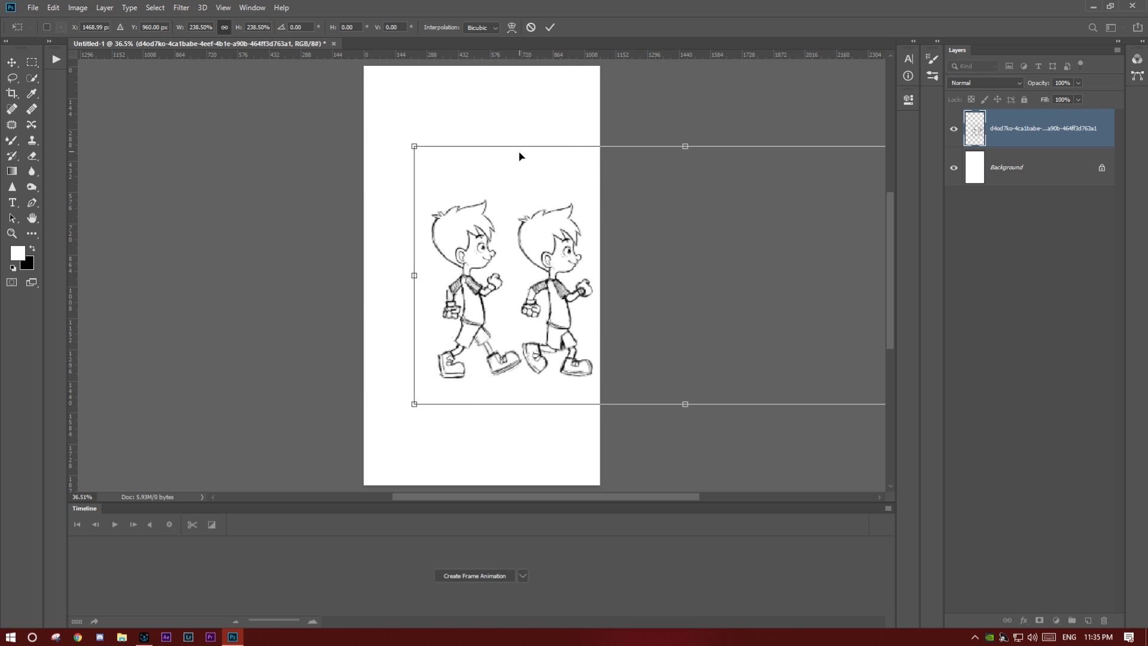
left_click(550, 27)
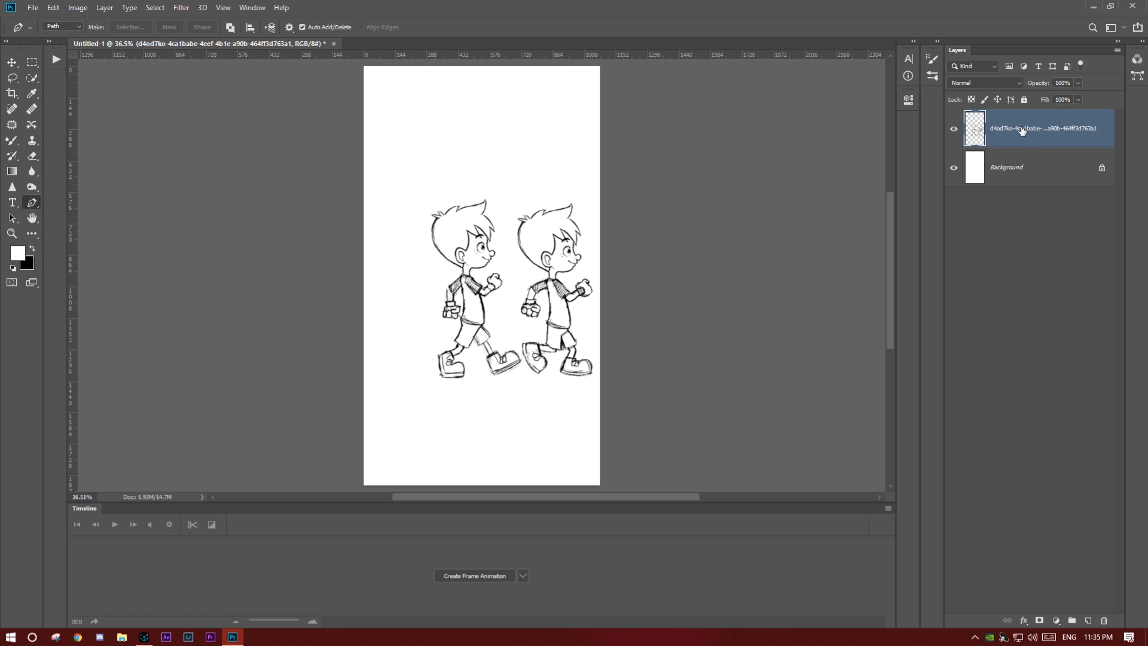
- Duplicate the sketch layer five times and hide all five copies
key("ctrl+j")
key("ctrl+j")
key("ctrl+j")
key("ctrl+j")
key("ctrl+j")
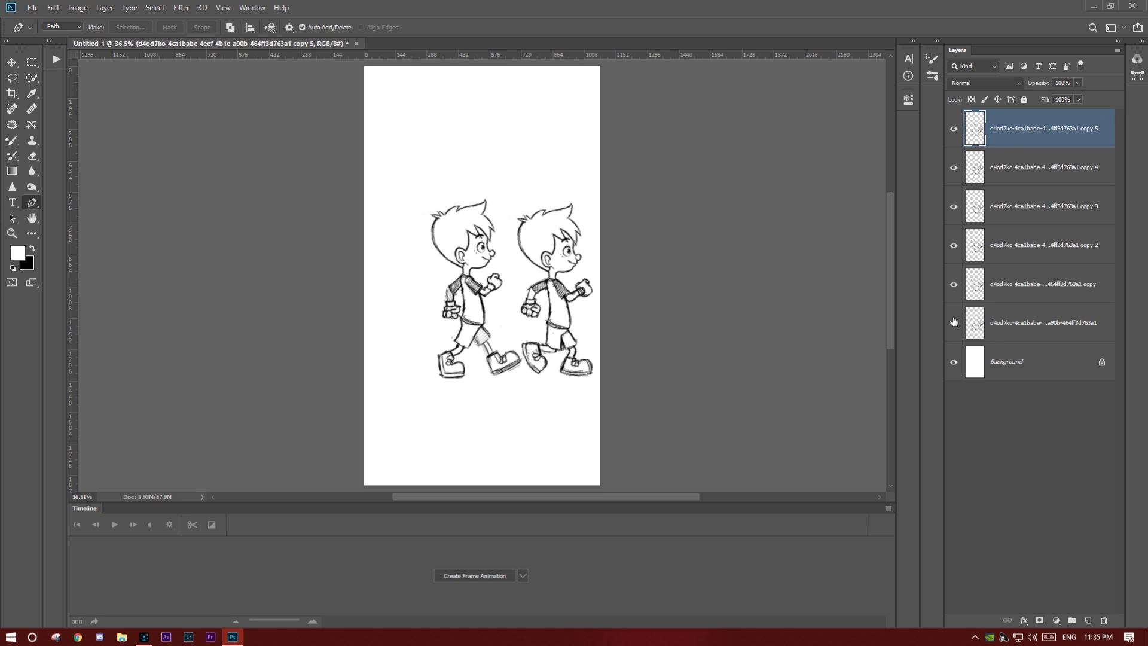
left_click_drag(953, 133, 961, 315)
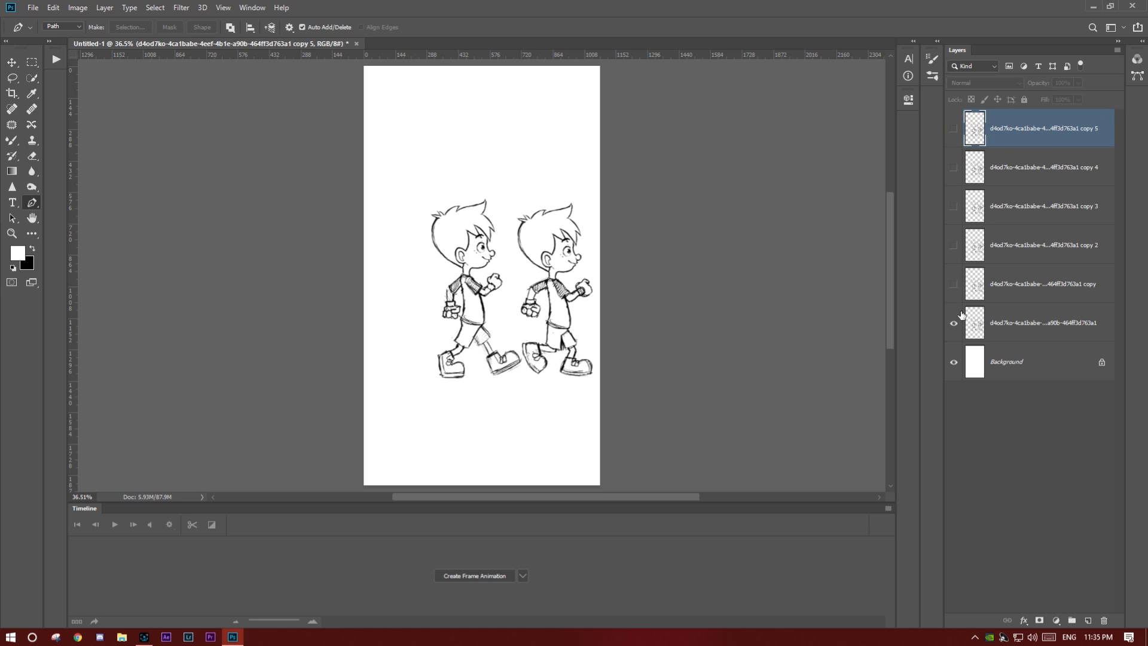
- Mask the original sketch layer down to the first walking figure, using a closed Pen tool path around it as the selection
left_click(1014, 328)
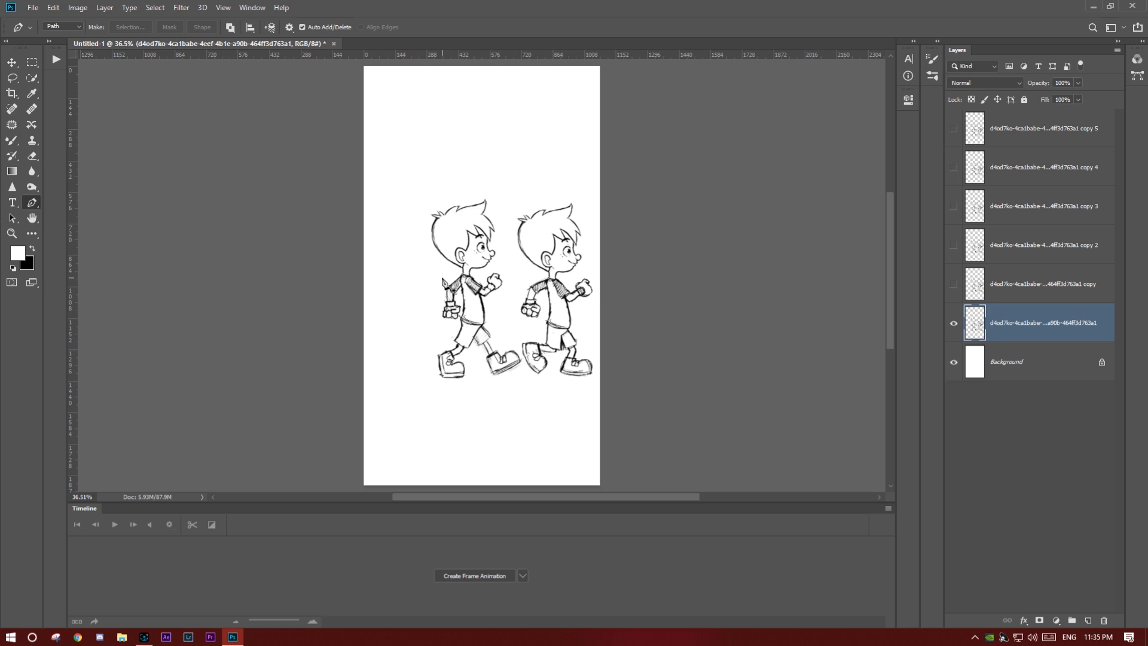
scroll(446, 286, "up", 2)
left_click_drag(369, 154, 536, 201)
left_click_drag(543, 235, 549, 277)
left_click_drag(550, 297, 553, 357)
left_click_drag(577, 432, 579, 455)
left_click_drag(385, 472, 359, 392)
left_click_drag(352, 307, 347, 211)
left_click(368, 157)
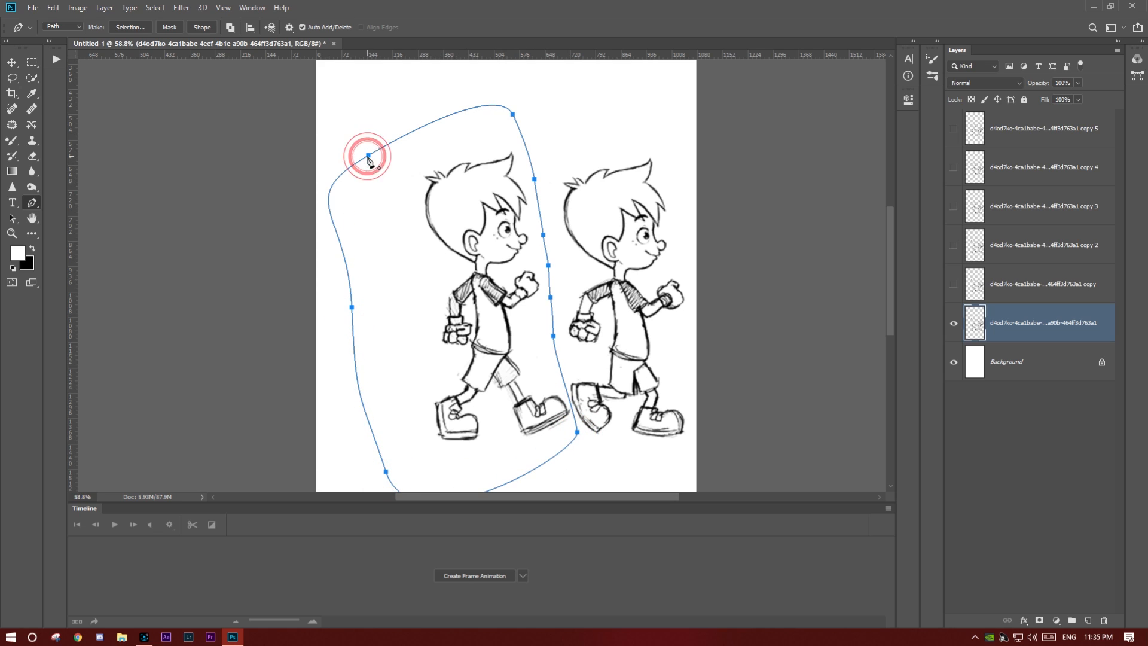
key("ctrl+Return")
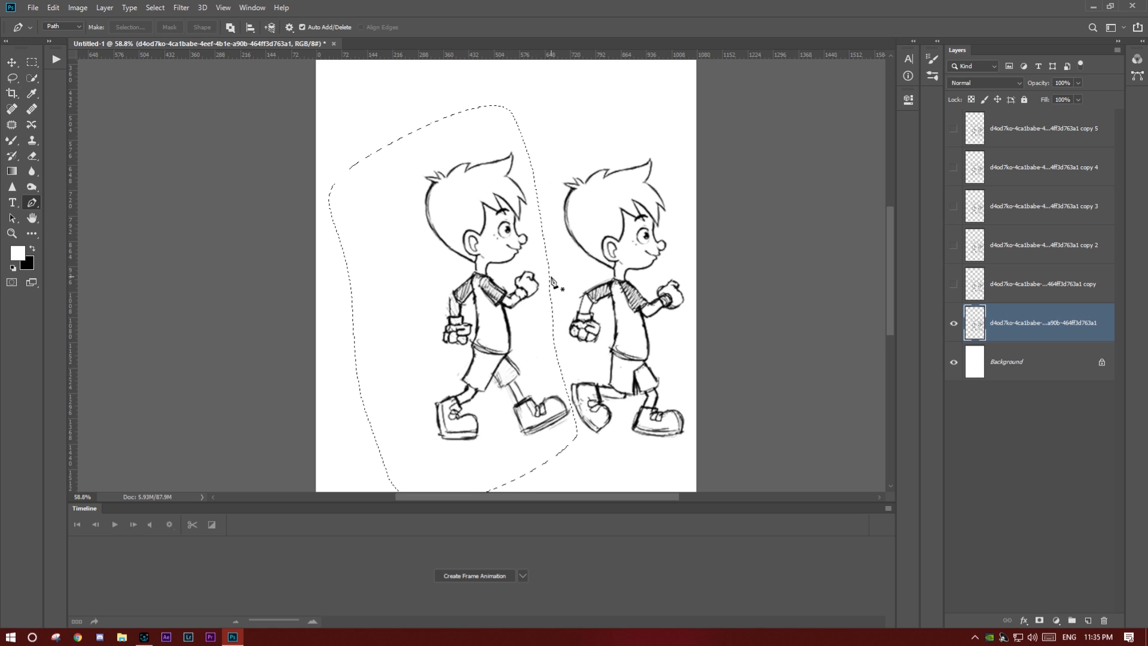
left_click(1040, 620)
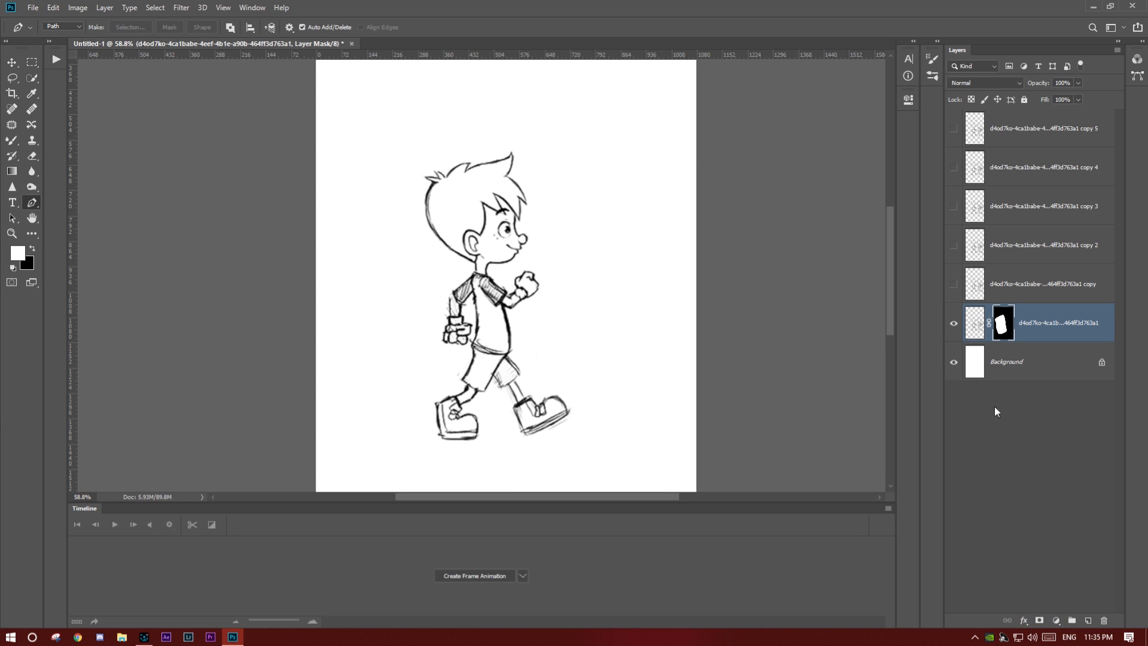
- Show the first sketch copy and move it so its second figure's head aligns with the masked first figure
left_click(954, 284)
left_click(996, 287)
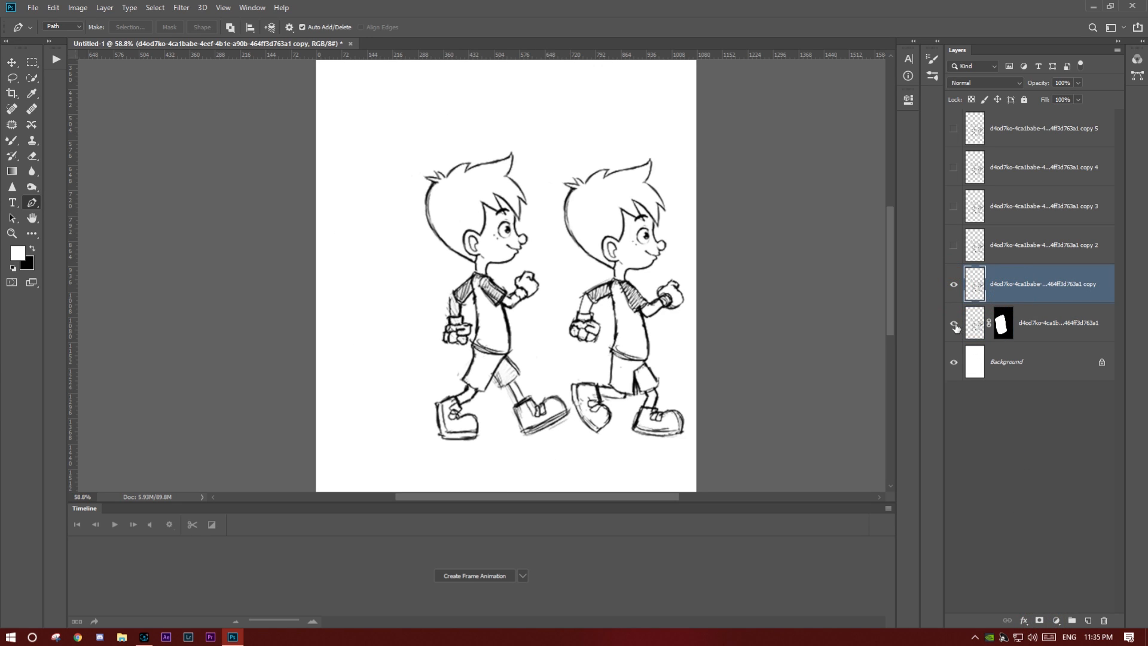
key("ctrl+t")
left_click_drag(652, 392, 511, 391)
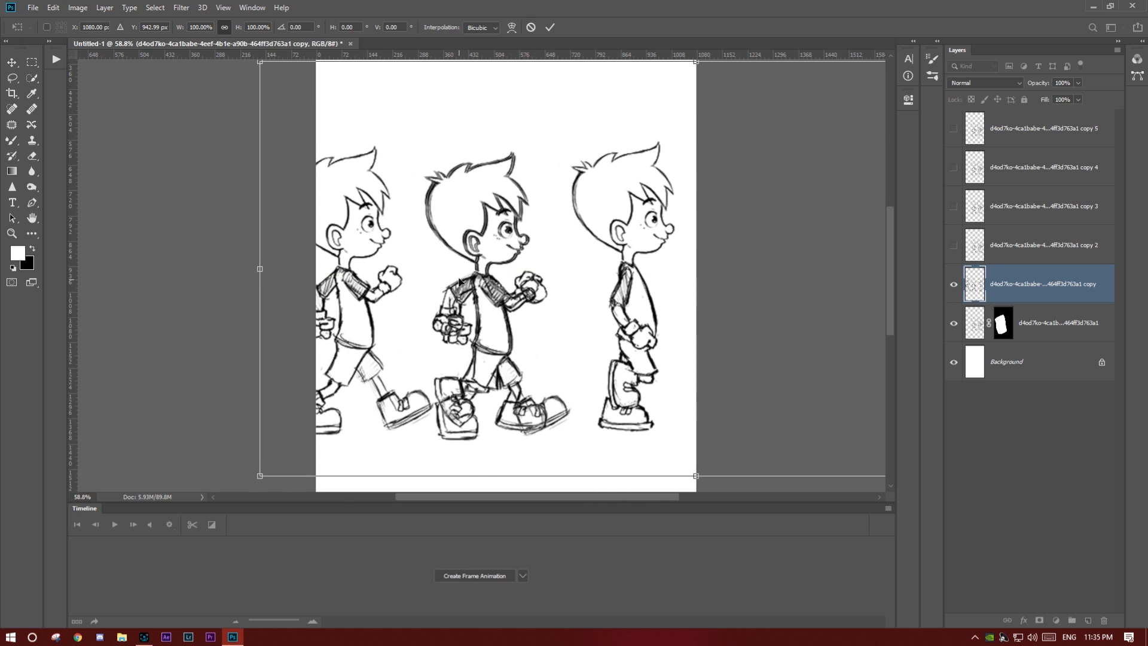
scroll(459, 267, "up", 4)
scroll(472, 224, "up", 3)
left_click_drag(540, 174, 565, 300)
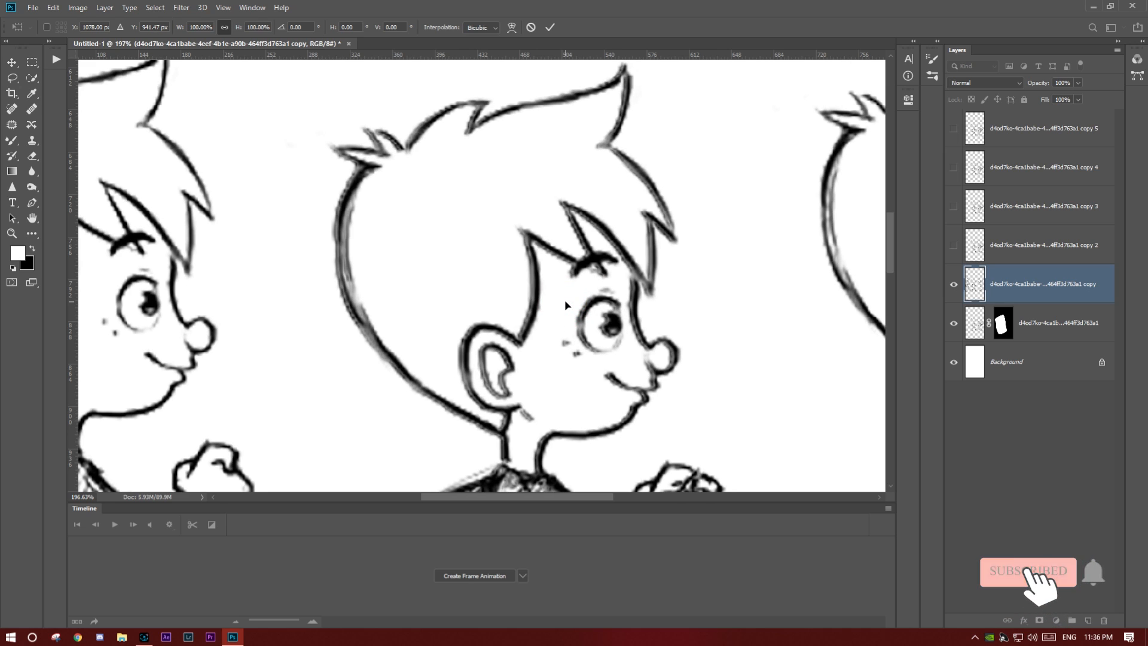
key("Up")
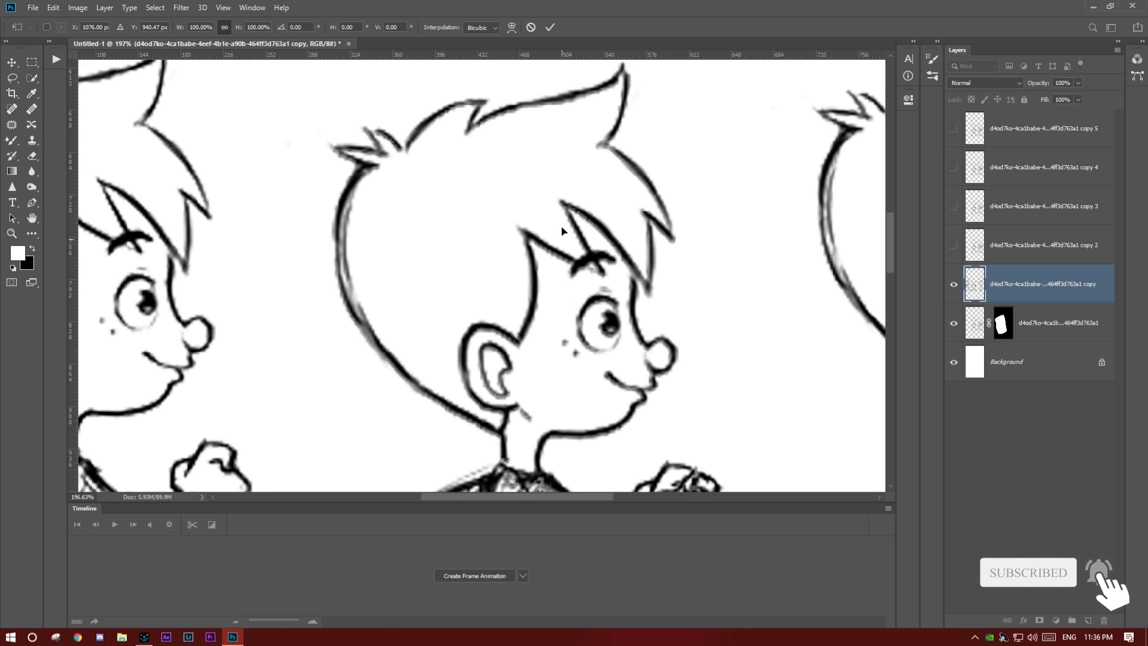
left_click(550, 27)
key("p")
scroll(646, 415, "down", 3)
left_click_drag(650, 411, 645, 259)
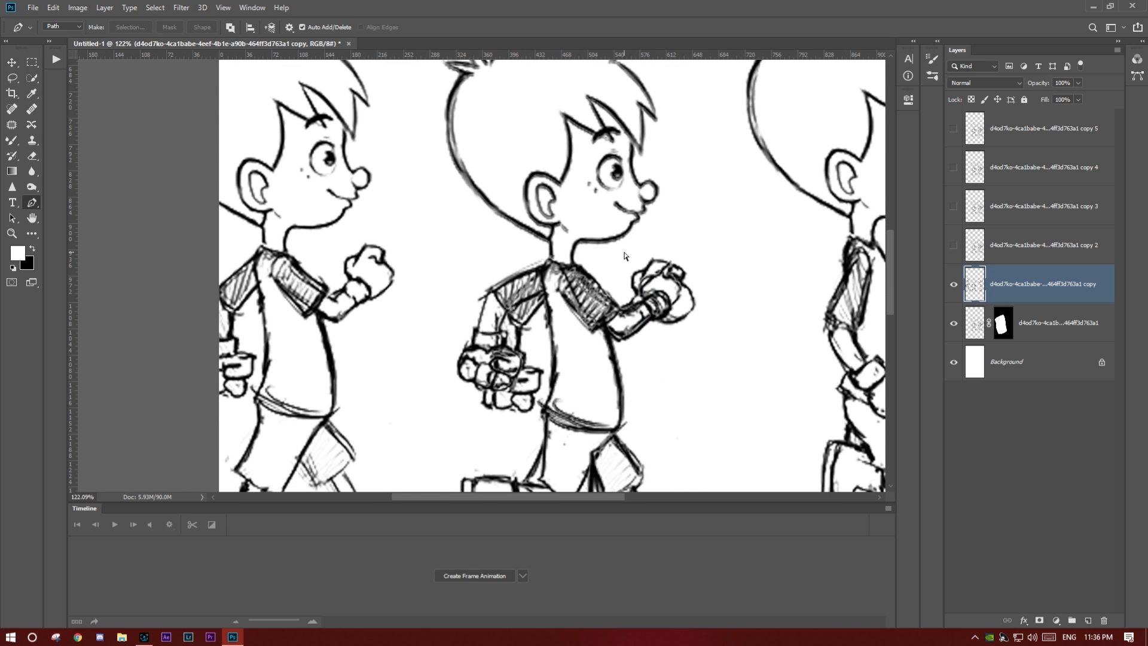
scroll(624, 256, "down", 5)
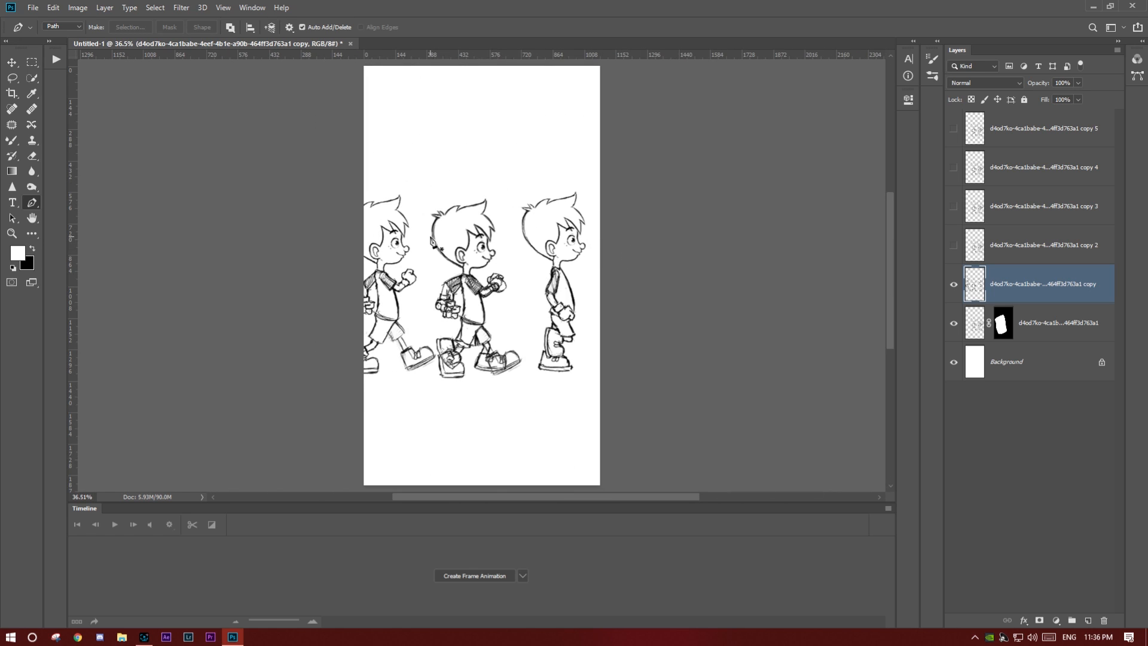
scroll(431, 241, "up", 2)
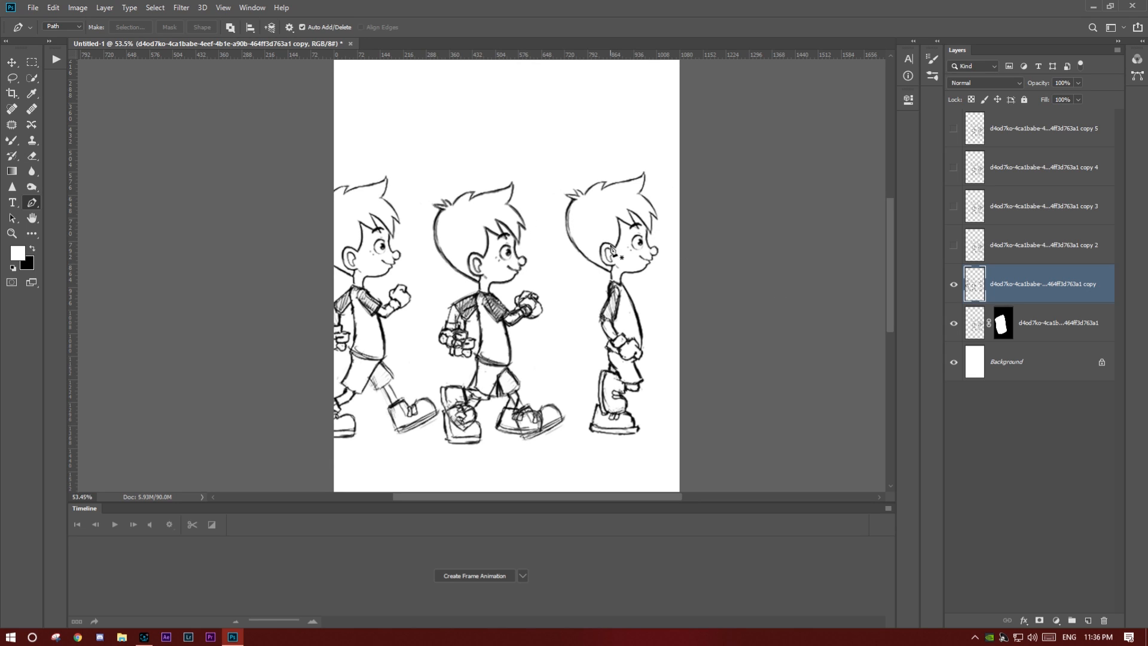
- Mask the first sketch copy down to its second walking figure, using a closed Pen tool path around it as the selection
left_click(435, 153)
left_click(416, 227)
left_click(425, 267)
left_click(431, 309)
left_click(430, 359)
left_click_drag(437, 440, 577, 461)
left_click(561, 468)
left_click(575, 417)
left_click(586, 347)
left_click_drag(582, 311, 565, 290)
left_click(557, 270)
left_click(538, 188)
left_click(470, 153)
left_click(435, 153)
key("ctrl+Return")
left_click(1040, 621)
- Show sketch copy 2 and move it so its third figure's head aligns with the masked figures' heads
left_click(954, 246)
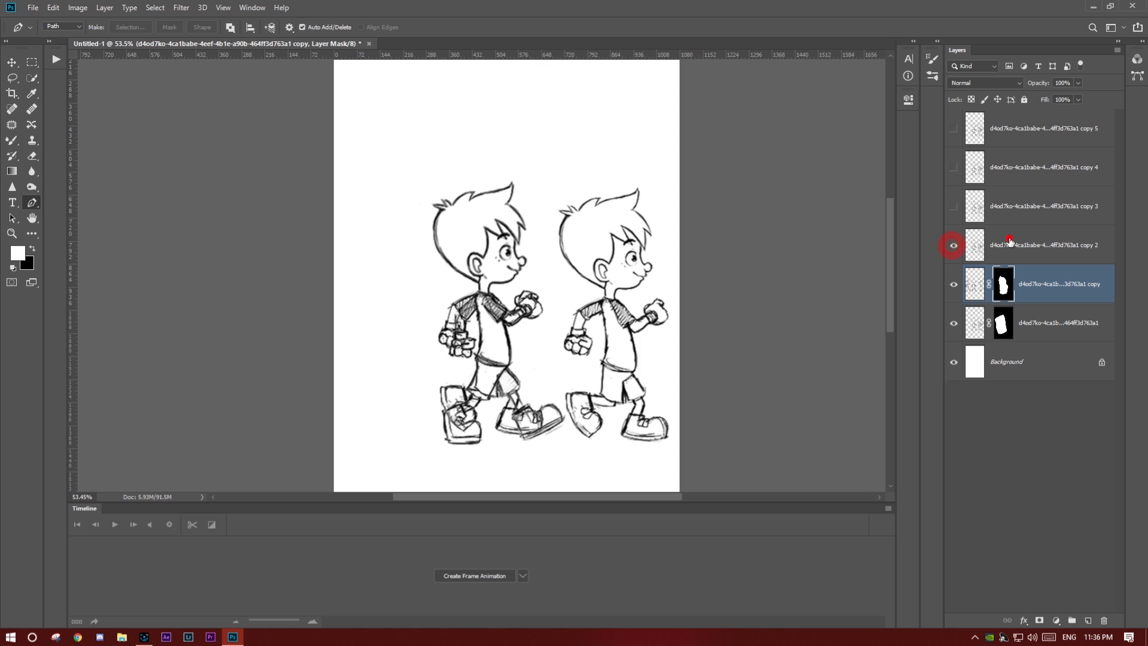
left_click(1007, 239)
key("ctrl+t")
left_click_drag(607, 367, 349, 370)
scroll(418, 243, "up", 6)
left_click_drag(556, 226, 556, 234)
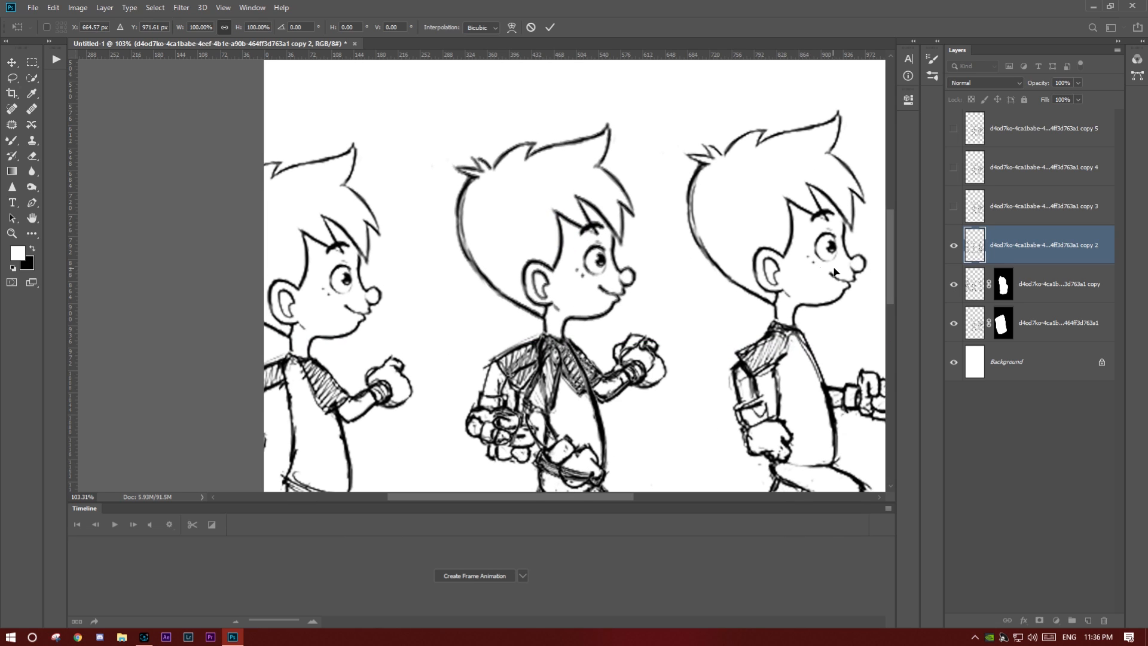
- Hide the original sketch layer and mask copy 2 down to its third figure, using a closed Pen tool path as the selection
key("p")
left_click(954, 323)
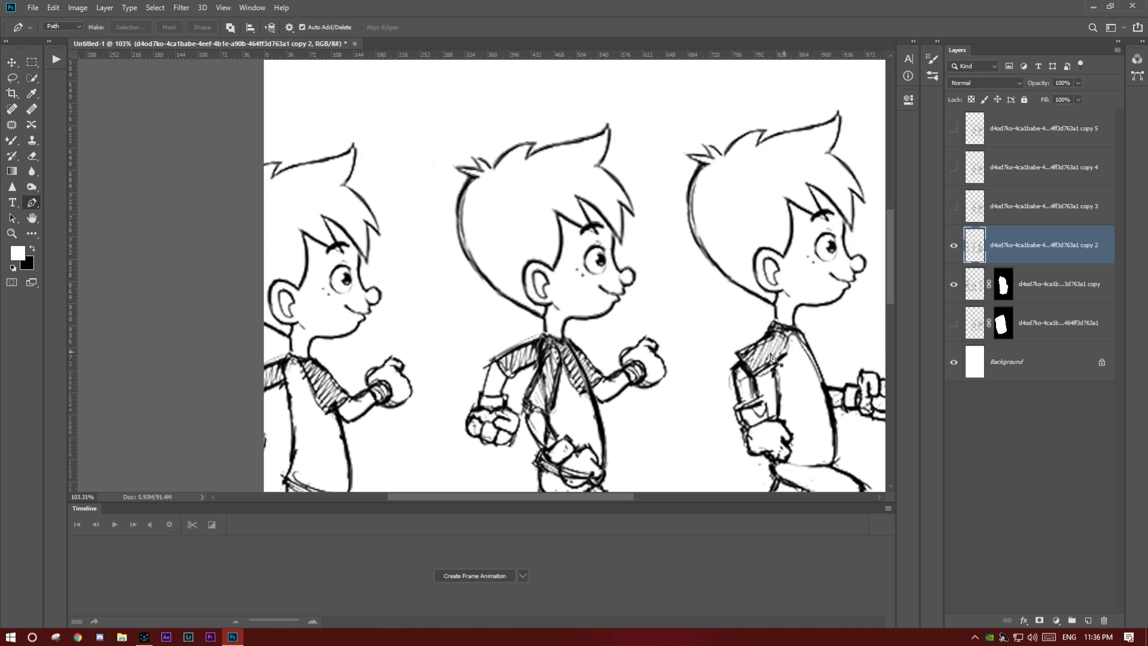
left_click_drag(626, 413, 638, 343)
scroll(628, 346, "down", 5)
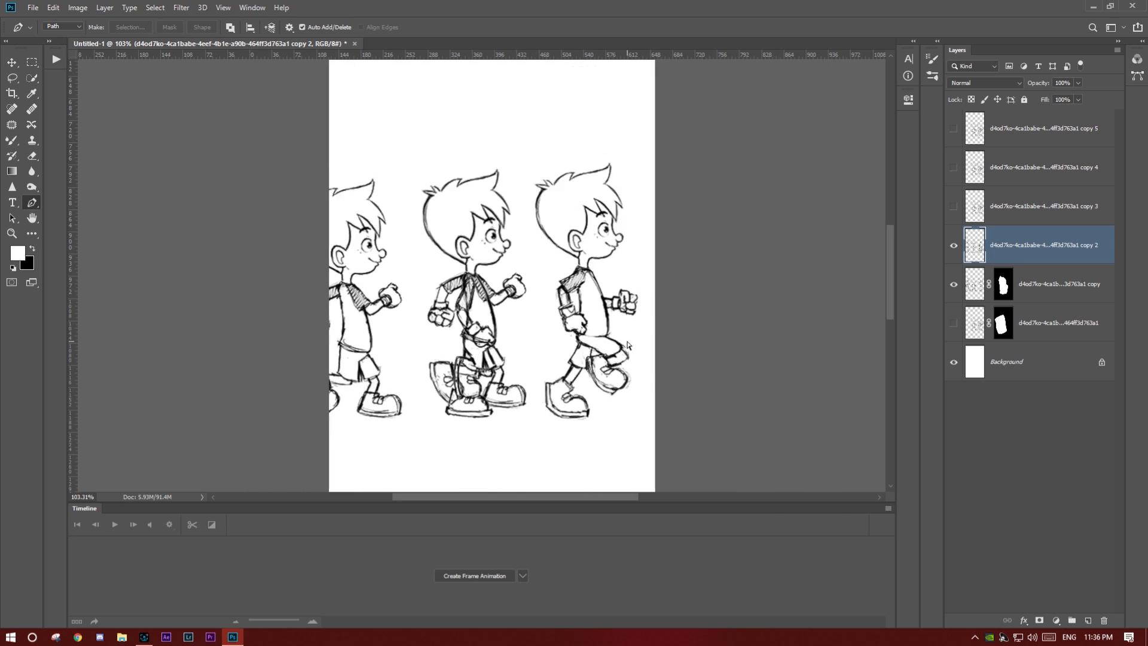
scroll(541, 293, "up", 4)
left_click_drag(380, 238, 384, 180)
mouse_move(461, 120)
left_mouse_down()
mouse_move(484, 120)
mouse_move(514, 160)
left_mouse_up()
left_click_drag(519, 176, 523, 188)
left_click_drag(536, 235, 541, 254)
mouse_move(548, 293)
left_mouse_down()
mouse_move(554, 354)
mouse_move(584, 282)
left_mouse_up()
left_click_drag(583, 359, 584, 399)
left_click_drag(585, 427, 468, 436)
left_click_drag(429, 430, 419, 308)
left_click(423, 311)
left_click(414, 263)
left_click(407, 145)
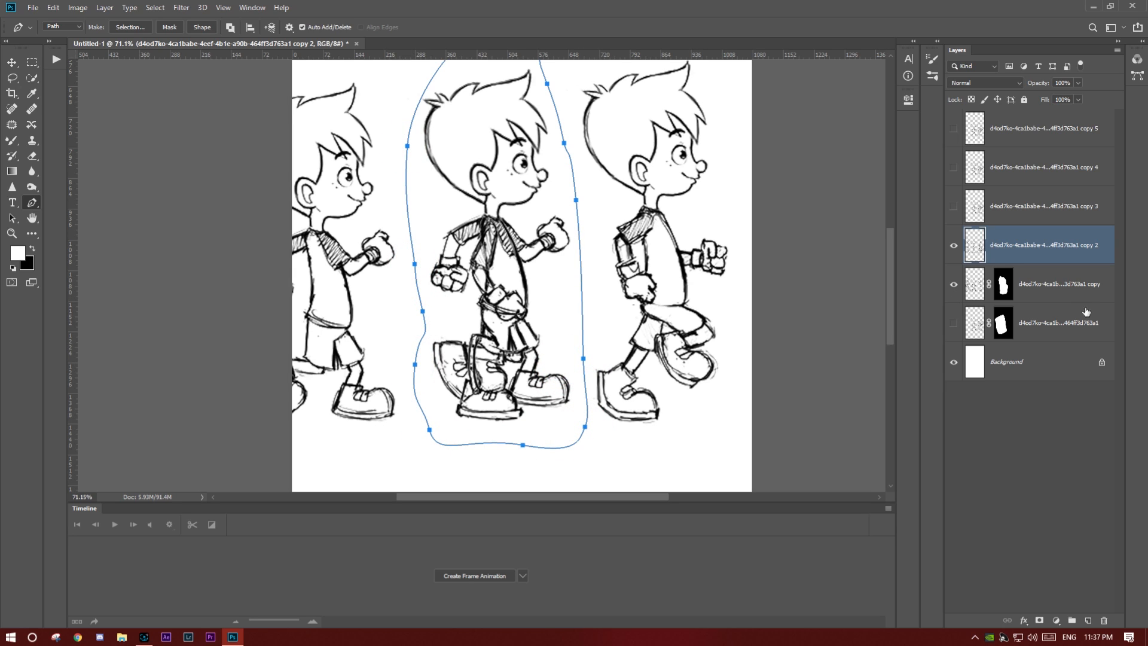
key("ctrl+Return")
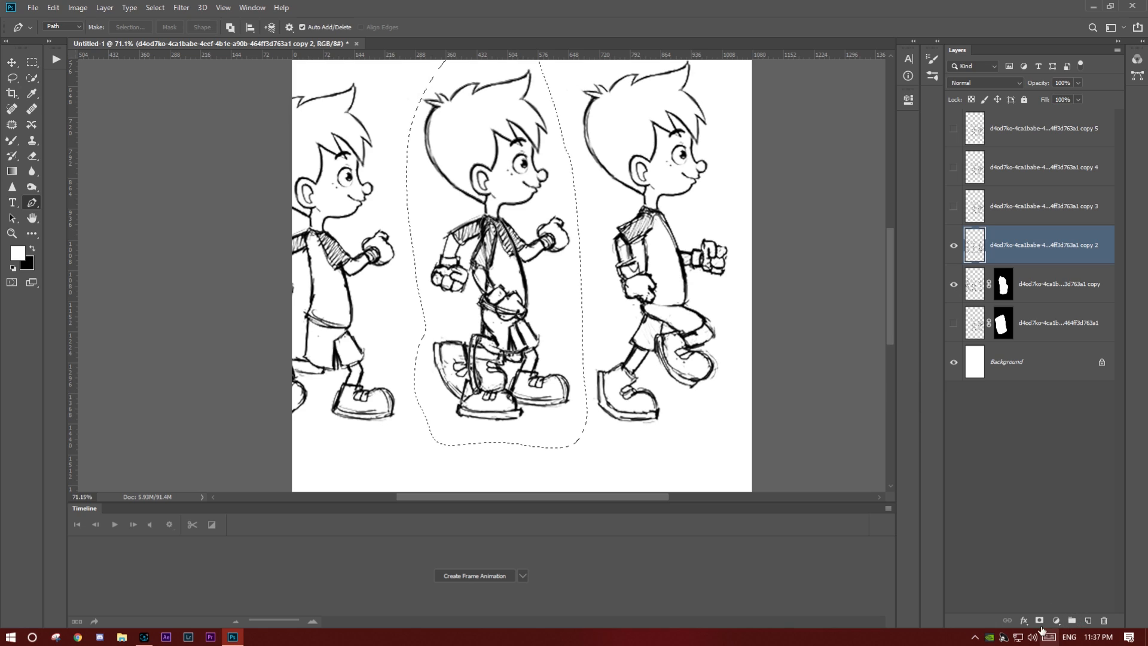
left_click(1040, 620)
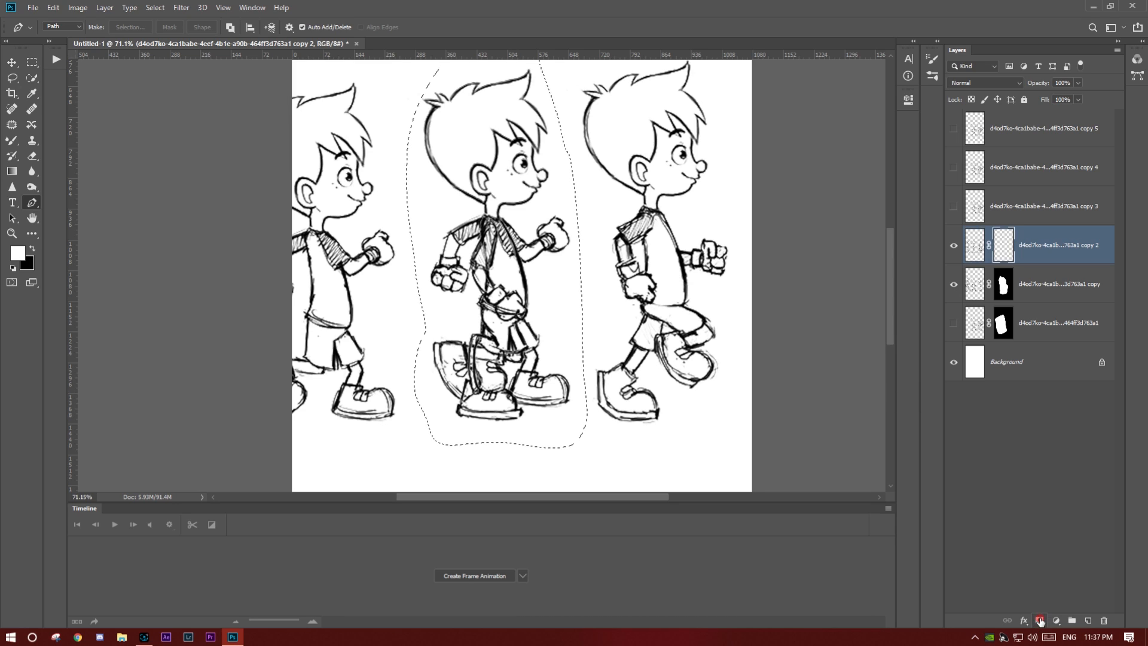
- Hide the first sketch copy, show copy 3 and move it so its fourth figure's head aligns with copy 2's masked figure
left_click(953, 286)
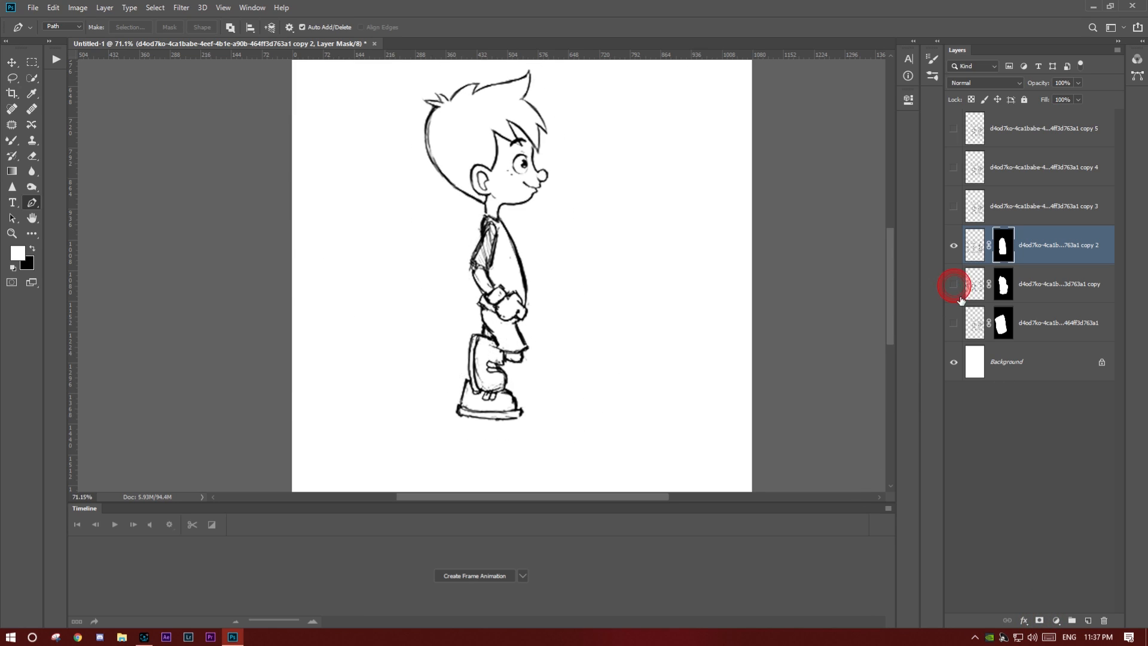
left_click(953, 209)
left_click(1040, 205)
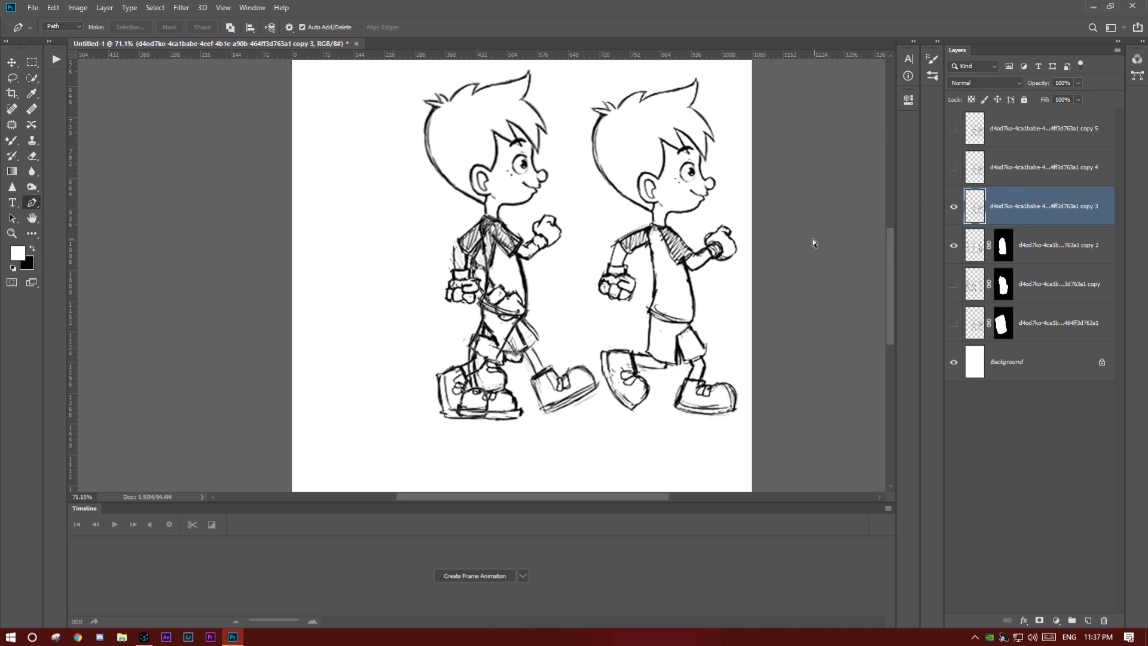
key("ctrl+t")
left_click_drag(681, 308, 425, 342)
scroll(508, 169, "up", 8)
left_click_drag(538, 160, 541, 222)
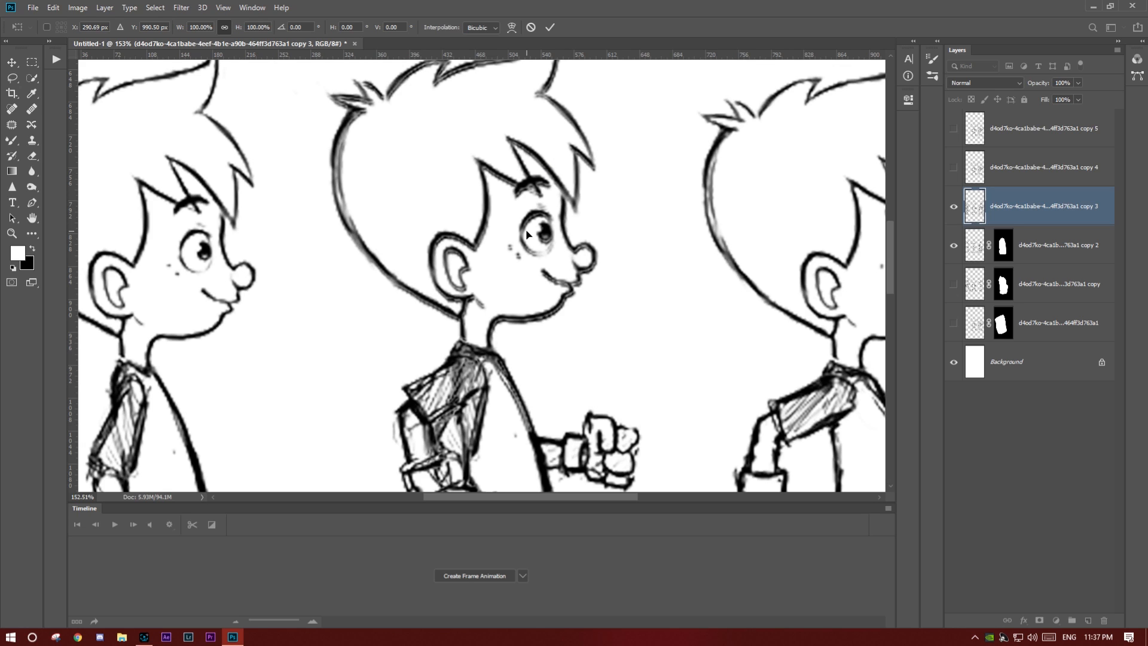
key("Down")
key("Right")
left_click(551, 27)
- Mask copy 3 down to its fourth figure, using a closed Pen tool path around it as the selection
key("p")
key("ctrl+0")
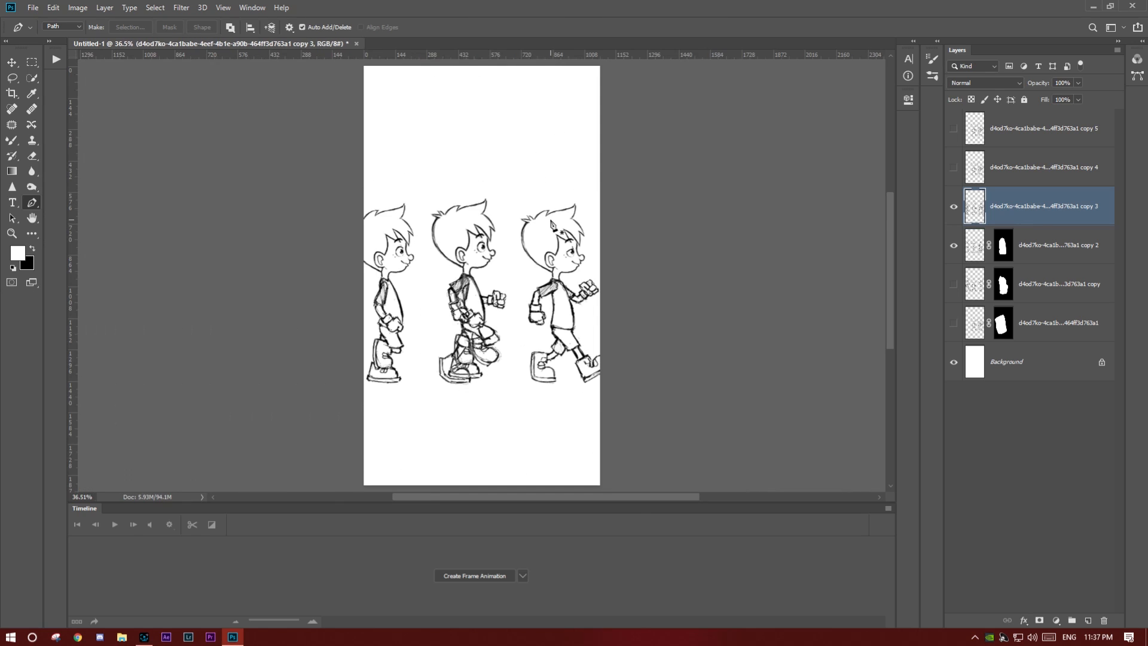
scroll(460, 237, "up", 5)
left_click_drag(404, 134, 400, 164)
left_click_drag(405, 229, 408, 276)
left_click_drag(407, 383, 403, 434)
left_click_drag(407, 489, 425, 494)
left_click_drag(498, 479, 554, 377)
left_click_drag(553, 339, 553, 277)
left_click(532, 232)
left_click_drag(528, 215, 526, 192)
left_click(510, 152)
left_click_drag(505, 148, 493, 141)
left_click(404, 121)
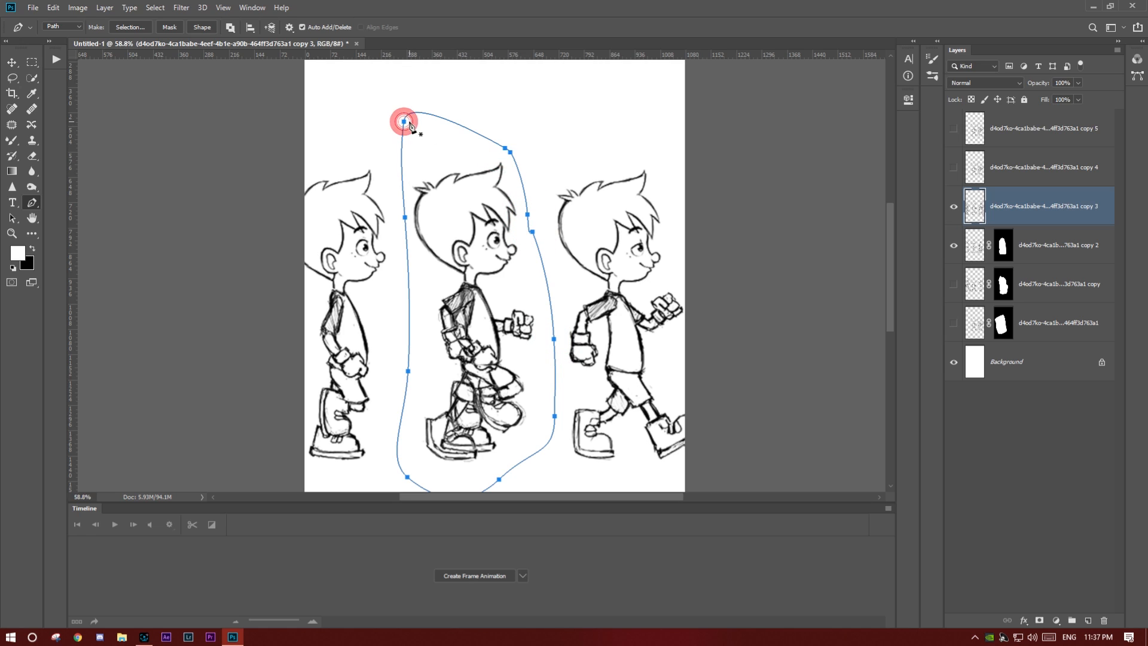
key("ctrl+Return")
left_click(1038, 620)
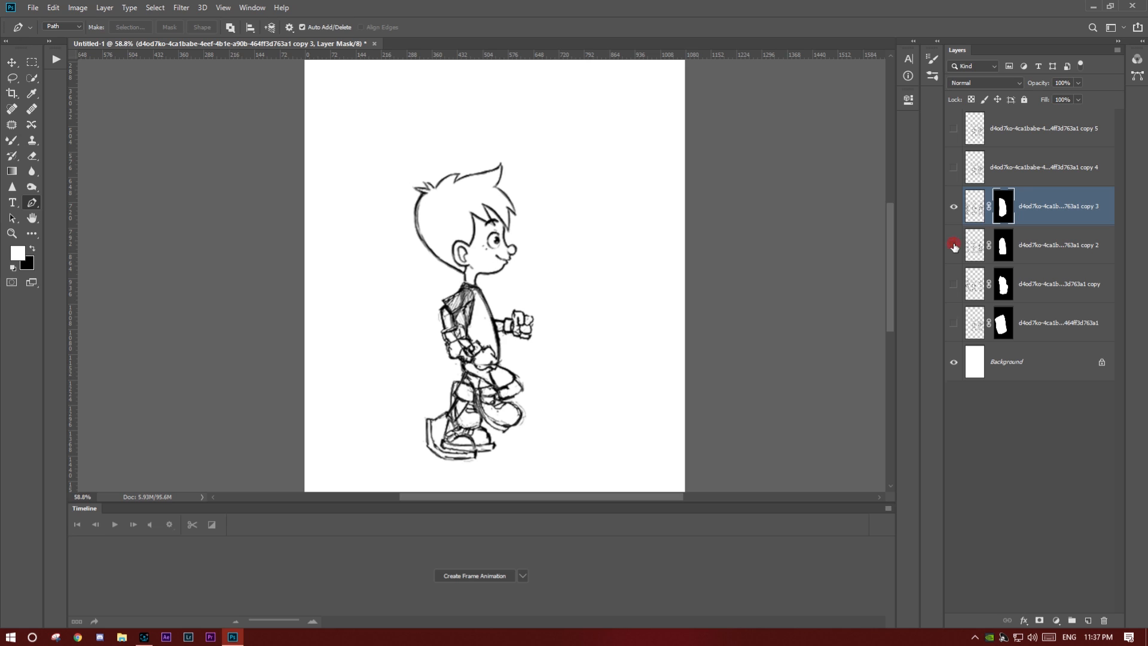
- Hide copy 2, show copy 4 and move it so its fifth figure's head aligns with copy 3's masked figure
left_click(954, 245)
left_click(954, 168)
left_click(992, 169)
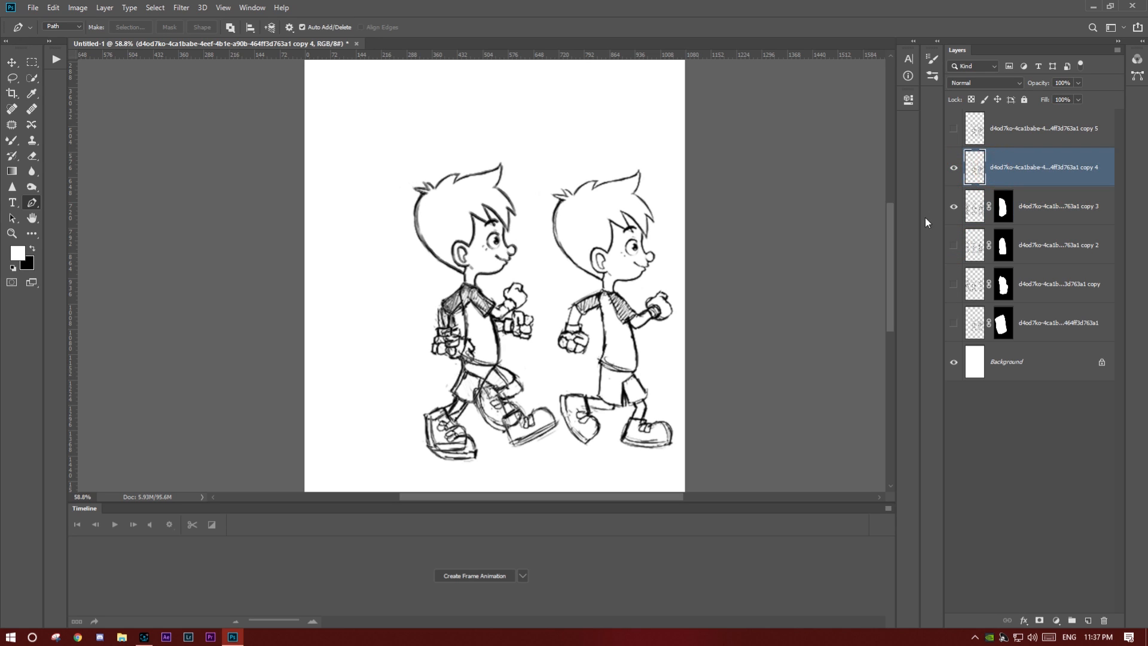
key("ctrl+t")
left_click_drag(638, 332, 438, 348)
scroll(454, 266, "up", 6)
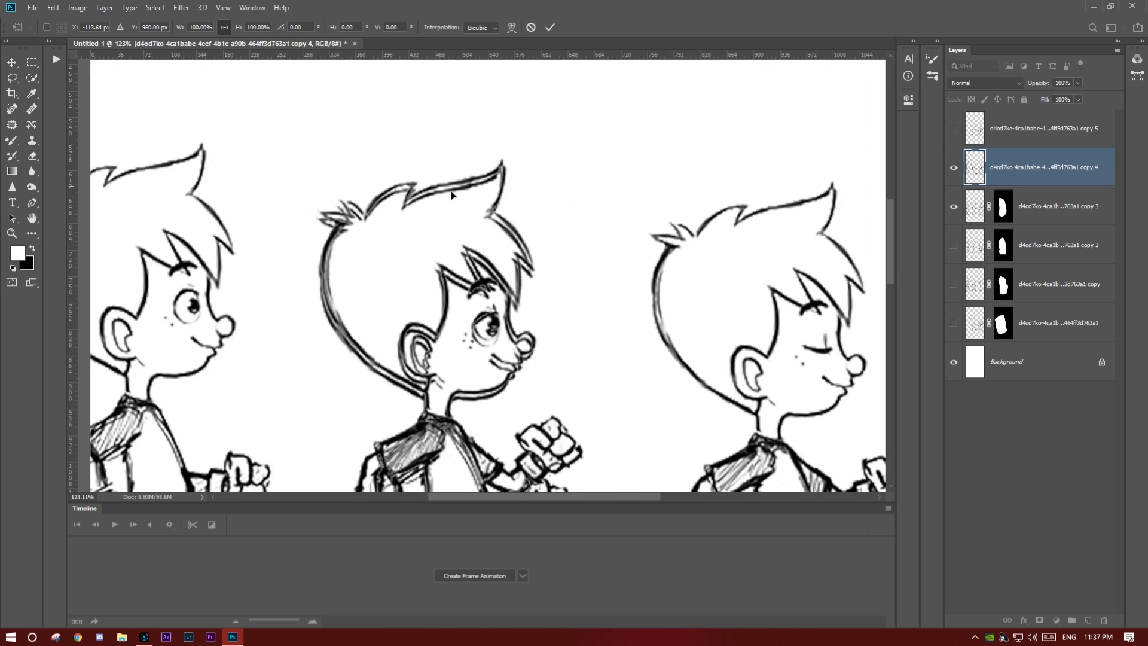
left_click_drag(459, 266, 458, 275)
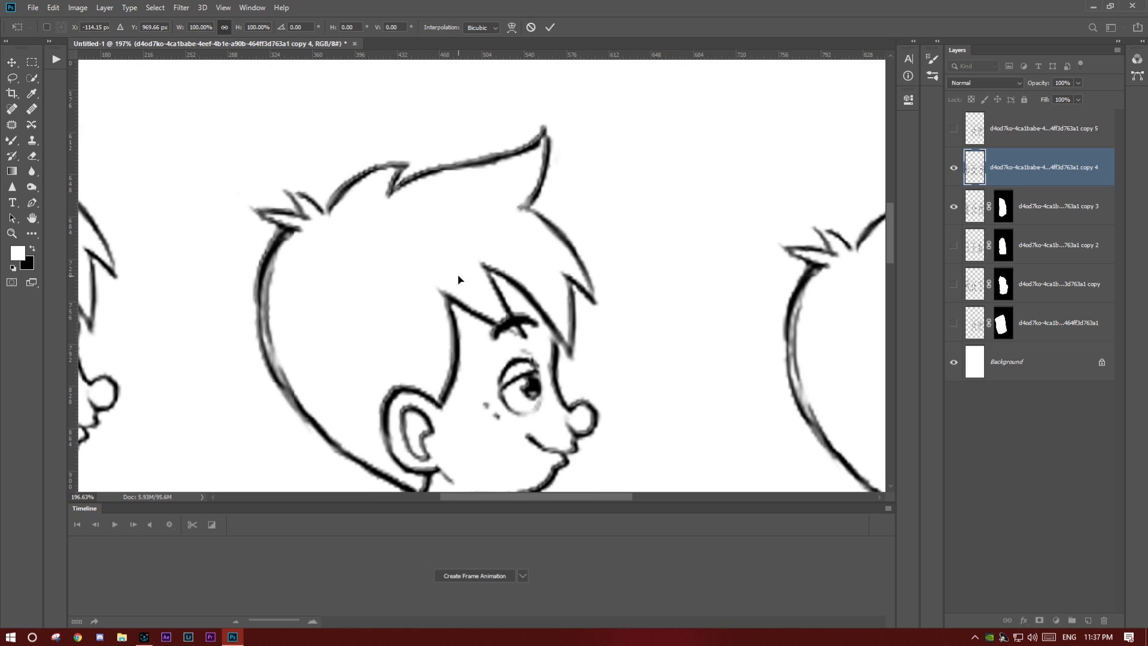
scroll(457, 273, "down", 3)
scroll(447, 246, "down", 8)
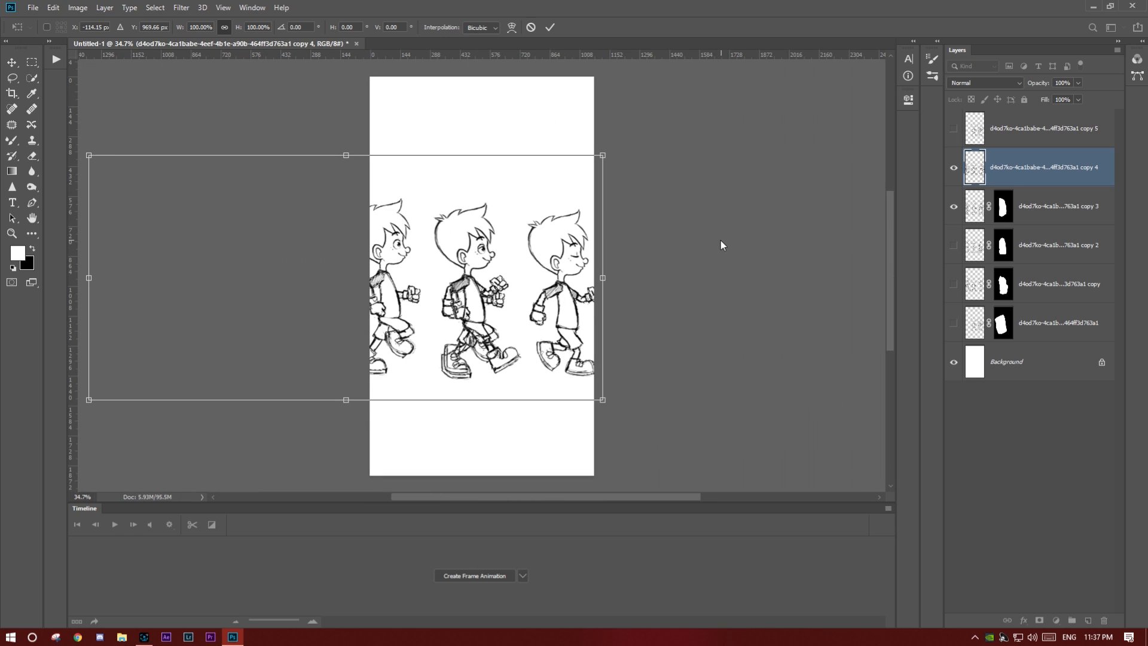
scroll(507, 235, "up", 4)
key("Return")
- Mask copy 4 down to its fifth figure, using a closed Pen tool path around it as the selection
key("p")
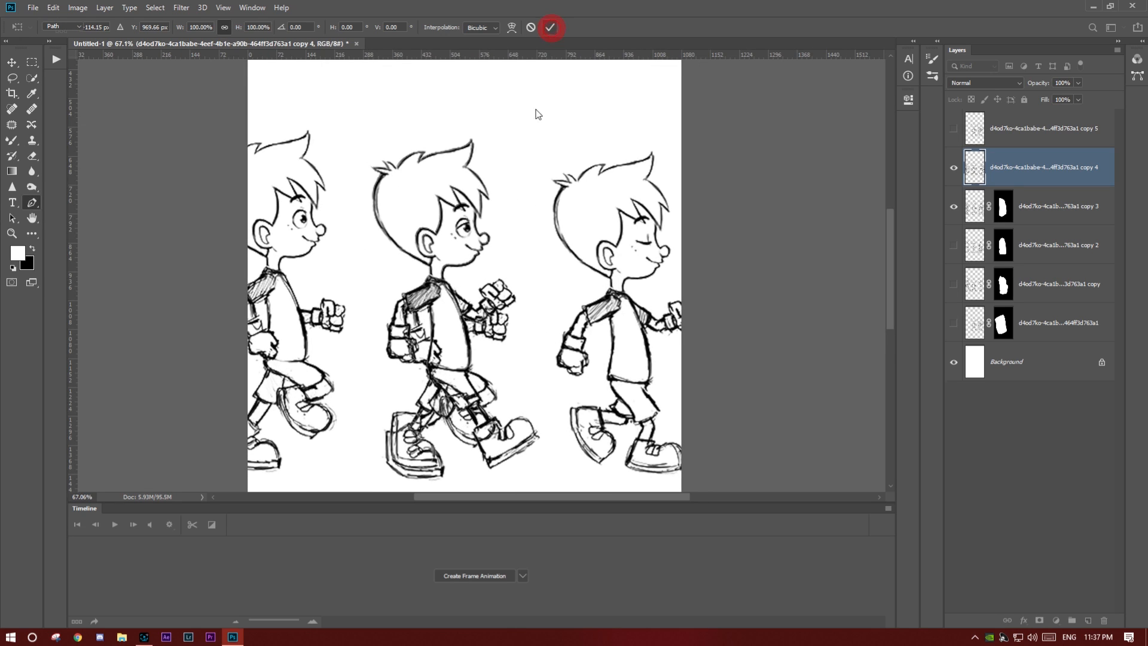
left_click_drag(343, 177, 348, 138)
left_click_drag(405, 112, 495, 124)
left_click_drag(505, 175, 506, 194)
left_click_drag(512, 239, 530, 308)
left_click_drag(529, 344, 533, 405)
left_click_drag(556, 449, 556, 467)
left_click_drag(360, 472, 359, 469)
left_click(357, 415)
left_click_drag(360, 365, 359, 357)
left_click(363, 303)
left_click(351, 245)
left_click(343, 178)
key("ctrl+Return")
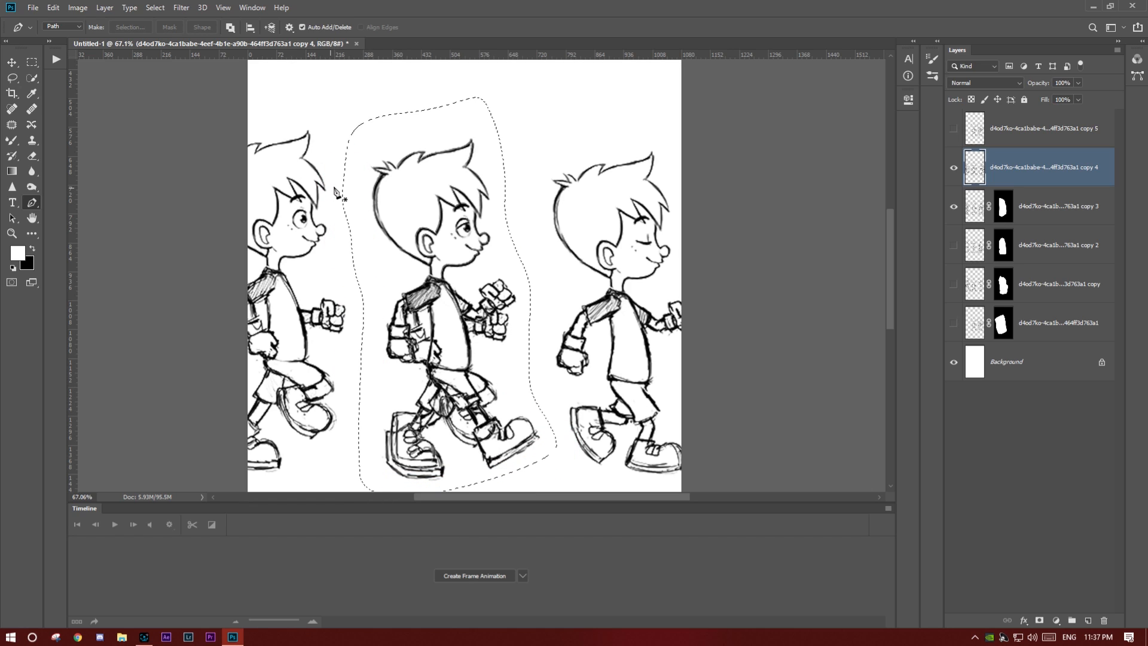
left_click(1039, 621)
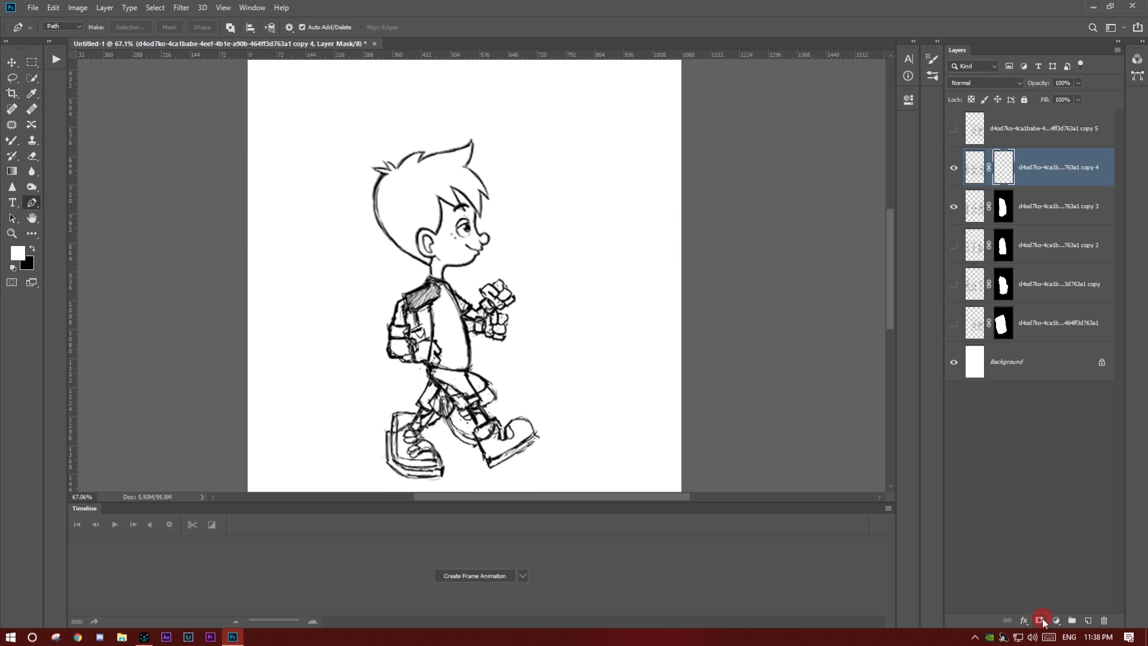
- Hide copy 3, show copy 5 and move it so its sixth figure's head aligns with copy 4's masked figure
left_click(954, 205)
left_click(953, 128)
left_click(975, 128)
key("ctrl+t")
left_click_drag(665, 285, 504, 354)
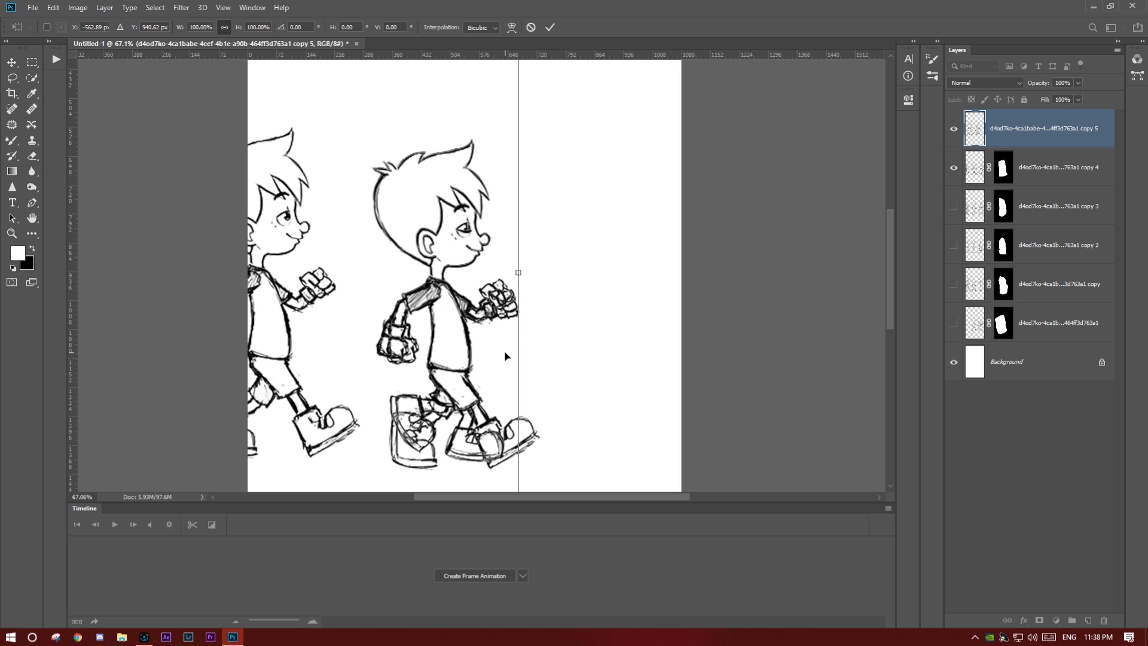
scroll(436, 241, "up", 5)
scroll(437, 239, "down", 5)
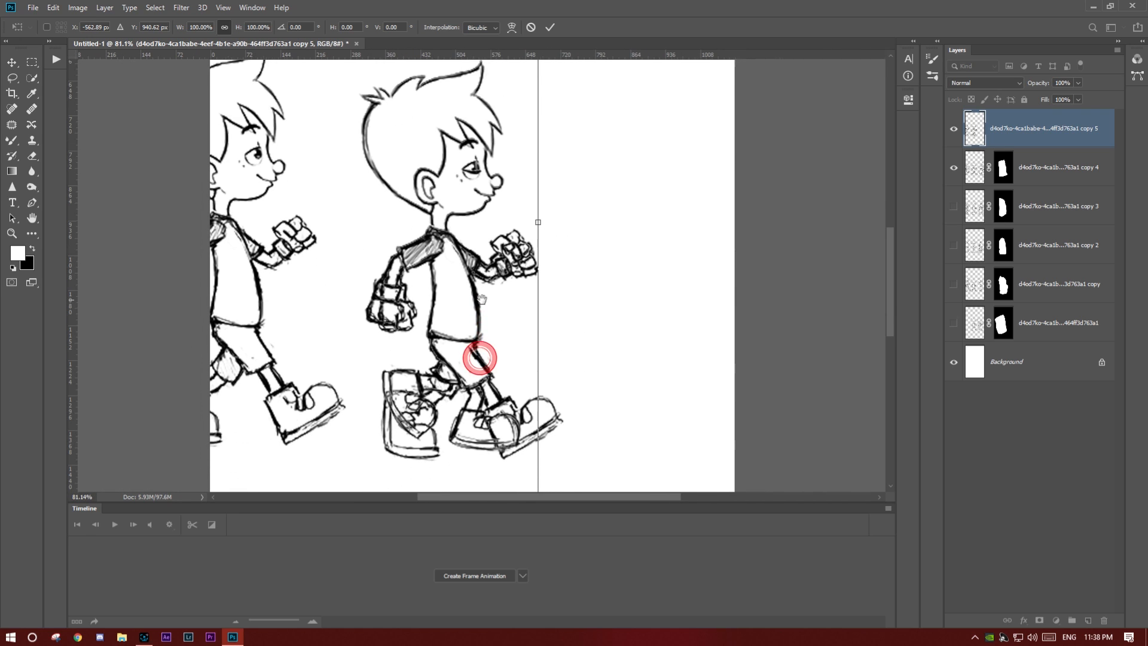
- Mask copy 5 down to its sixth figure, using a closed Pen tool path around it as the selection
key("p")
scroll(540, 173, "down", 3)
left_click(533, 80)
left_click_drag(474, 79, 443, 98)
left_click(440, 95)
left_click(416, 127)
left_click(415, 158)
left_click(418, 182)
left_click(412, 222)
left_click(408, 259)
left_click(422, 300)
left_click(425, 346)
left_click(471, 376)
left_click(535, 378)
left_click(642, 327)
left_click(611, 260)
left_click(564, 162)
left_click(533, 94)
left_click(533, 80)
key("ctrl+Return")
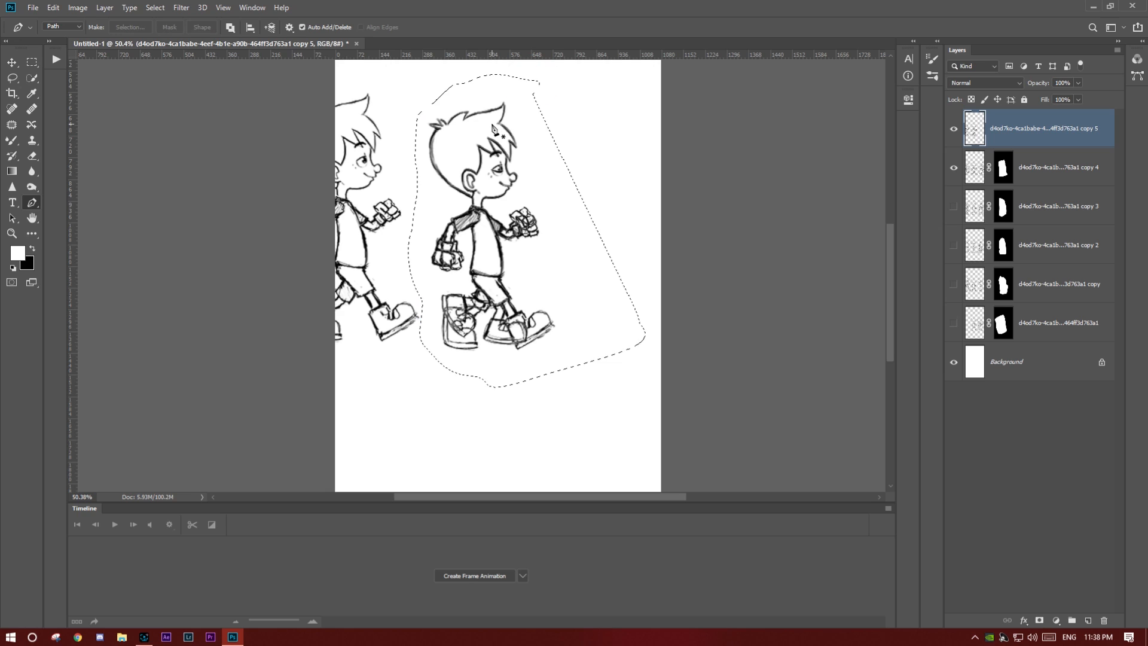
left_click(1039, 619)
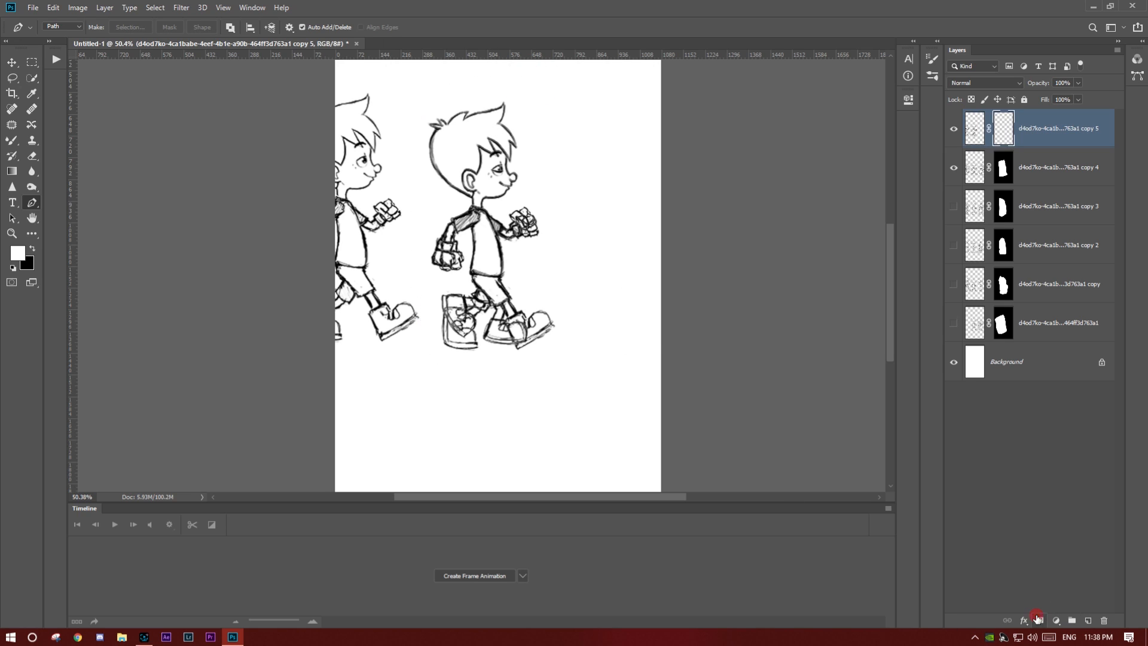
scroll(731, 478, "down", 2)
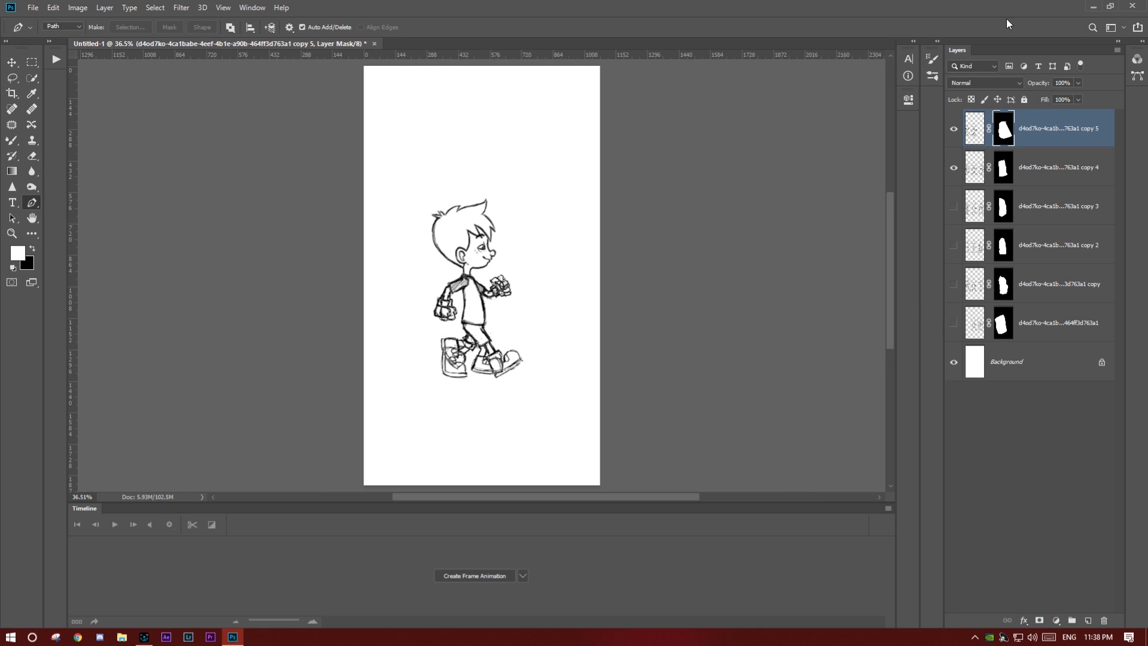
- Make all six pose layers visible and create a frame animation in the timeline
mouse_move(954, 127)
left_mouse_down()
mouse_move(950, 297)
mouse_move(956, 128)
left_mouse_up()
left_click(953, 326)
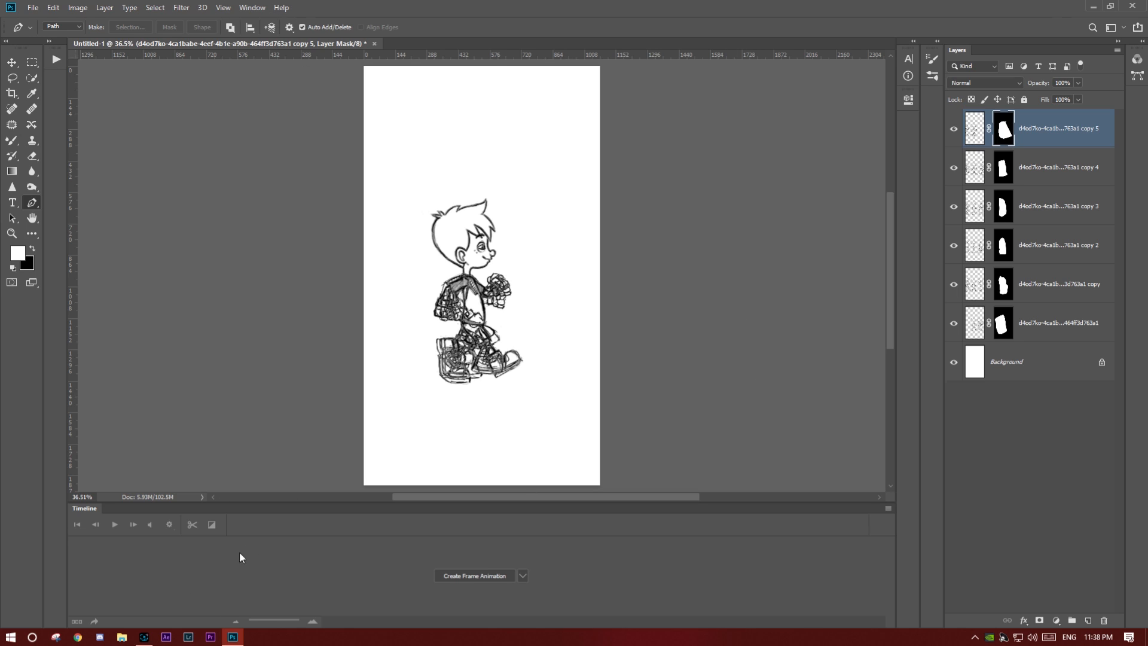
left_click(252, 10)
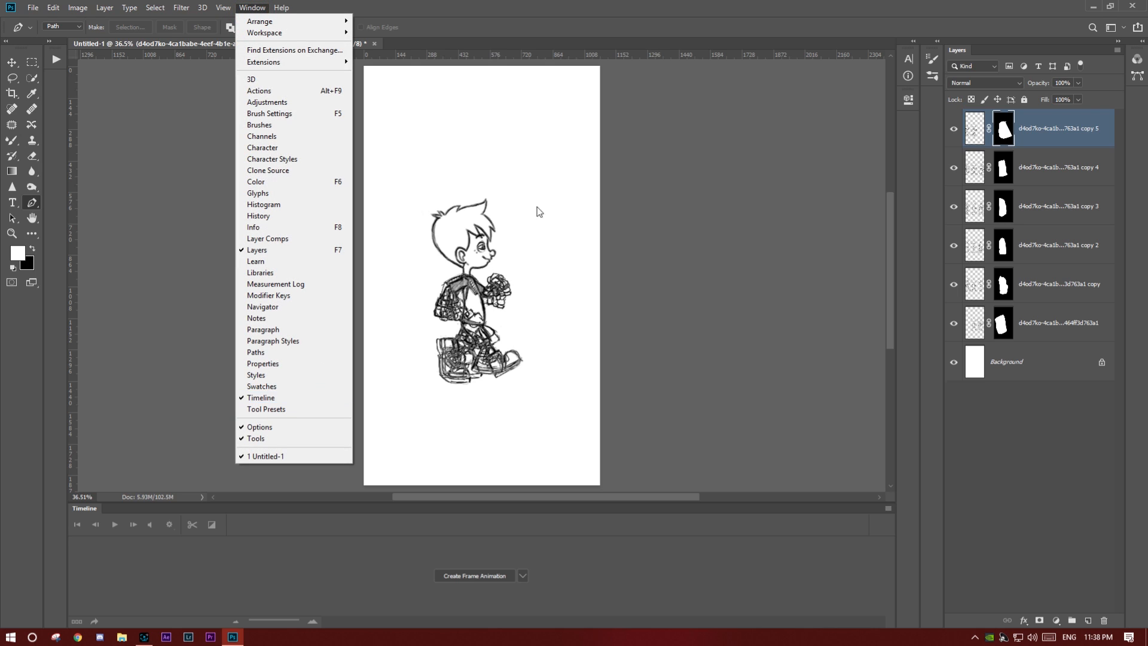
left_click(564, 23)
left_click(522, 576)
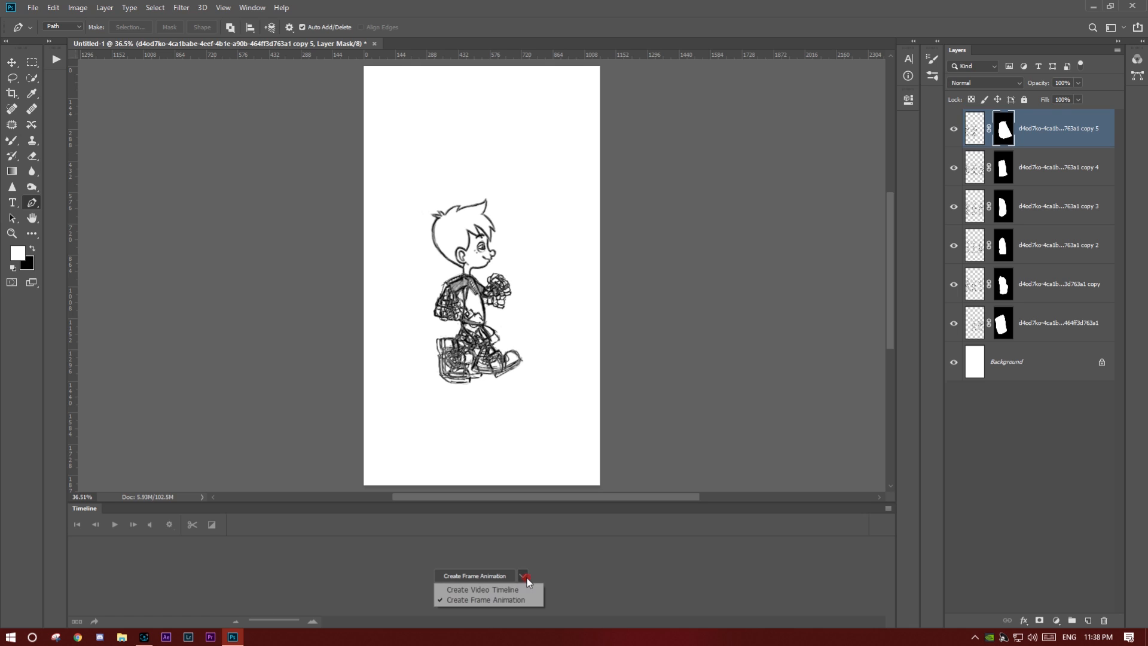
left_click(501, 600)
left_click(478, 575)
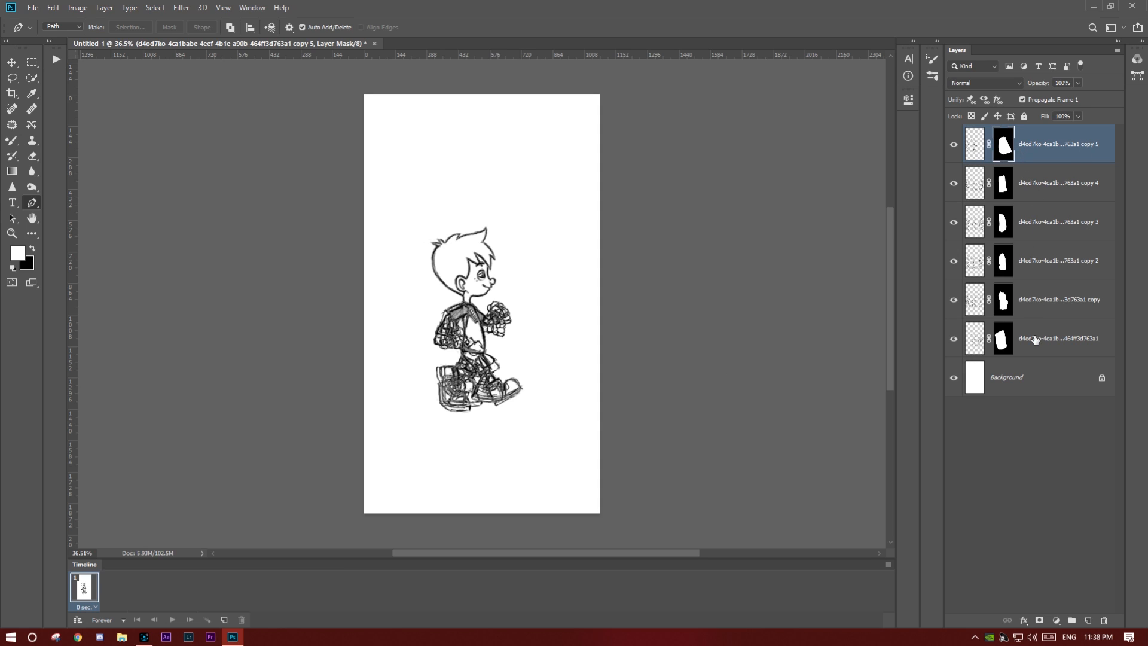
- Duplicate the first animation frame five times to make six frames
left_click(225, 619)
left_click(224, 620)
left_click(224, 620)
left_click(224, 620)
left_click(224, 620)
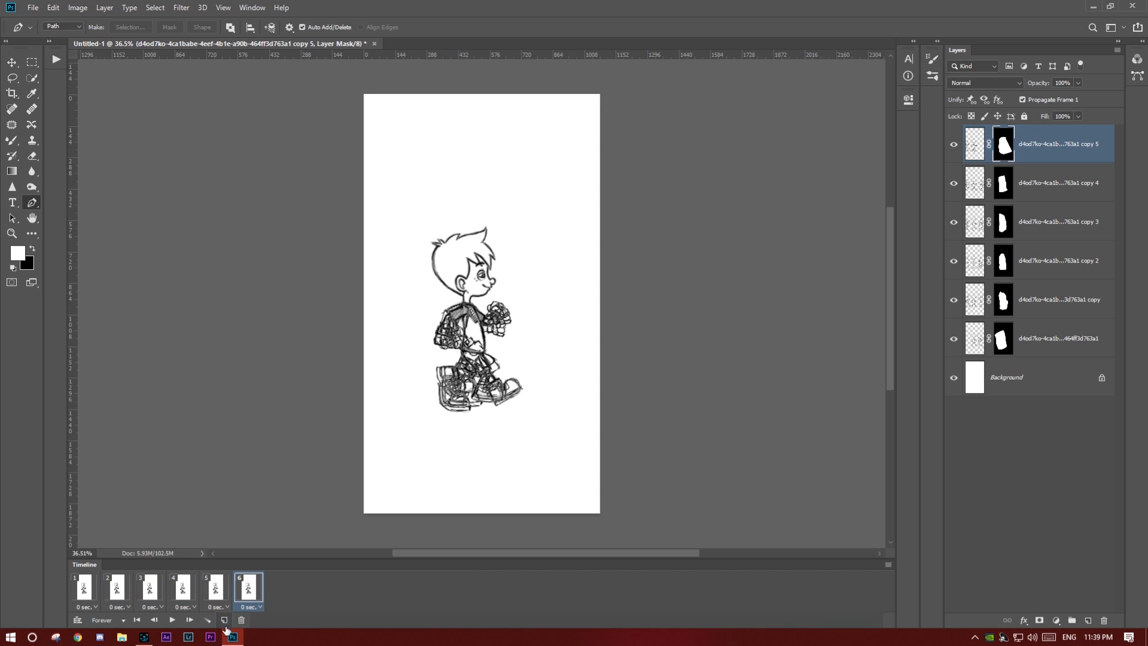
- In frame 1, hide all five copies so only the original pose layer shows over the background
left_click(84, 589)
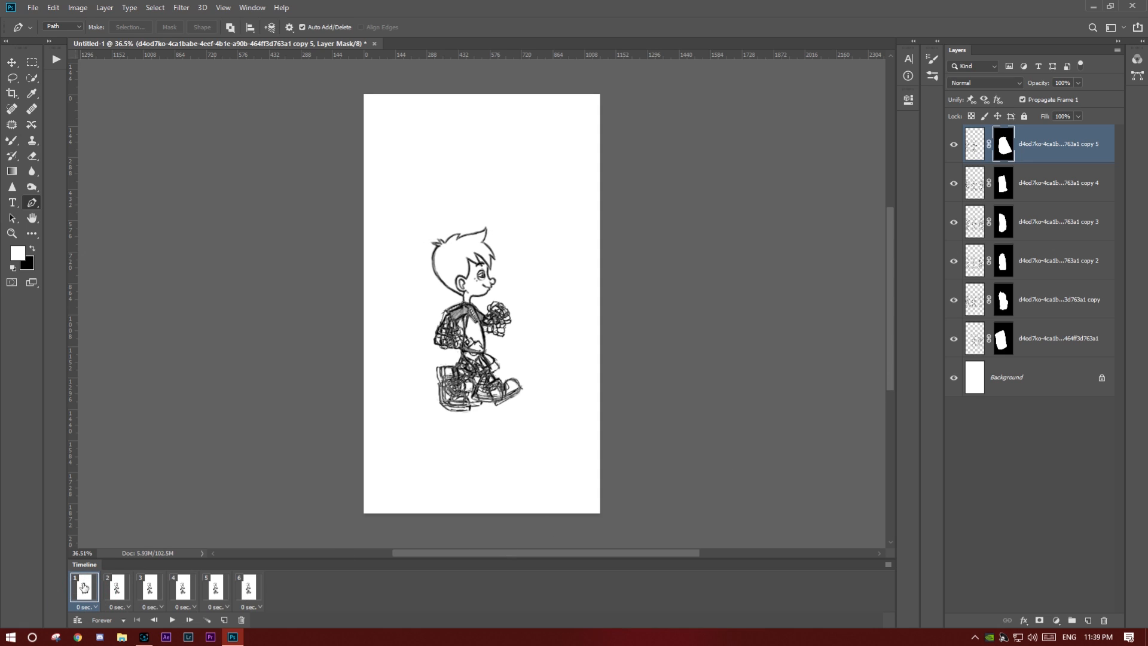
left_click_drag(959, 150, 953, 341)
left_click(953, 339)
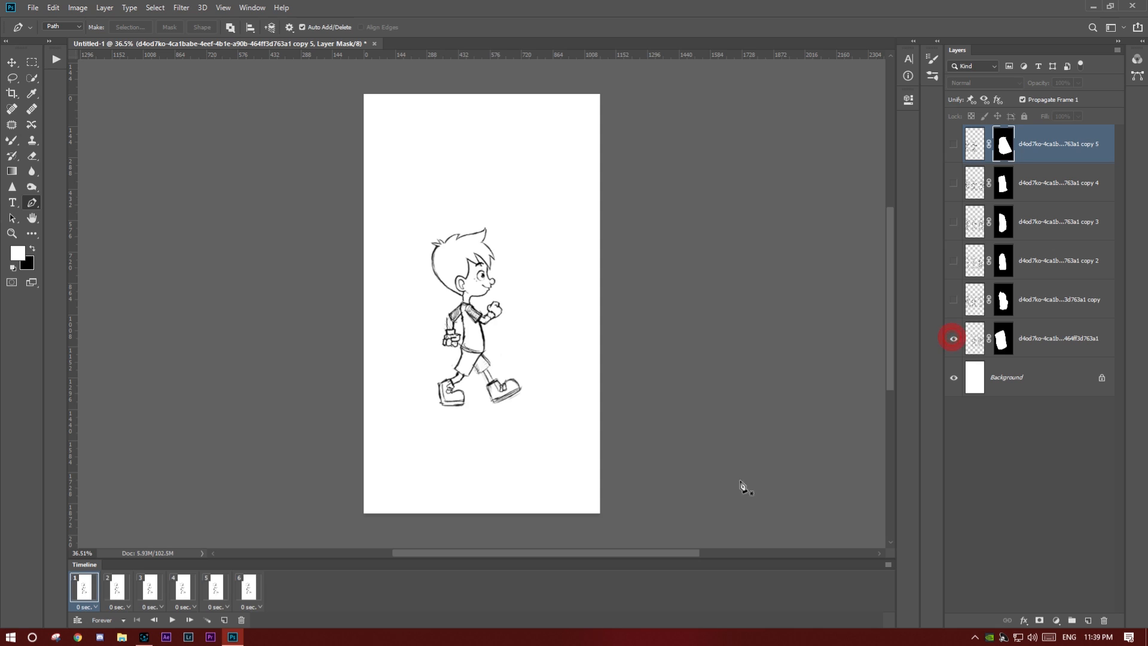
- In frame 2, hide the original pose layer and show the first sketch copy
left_click(115, 591)
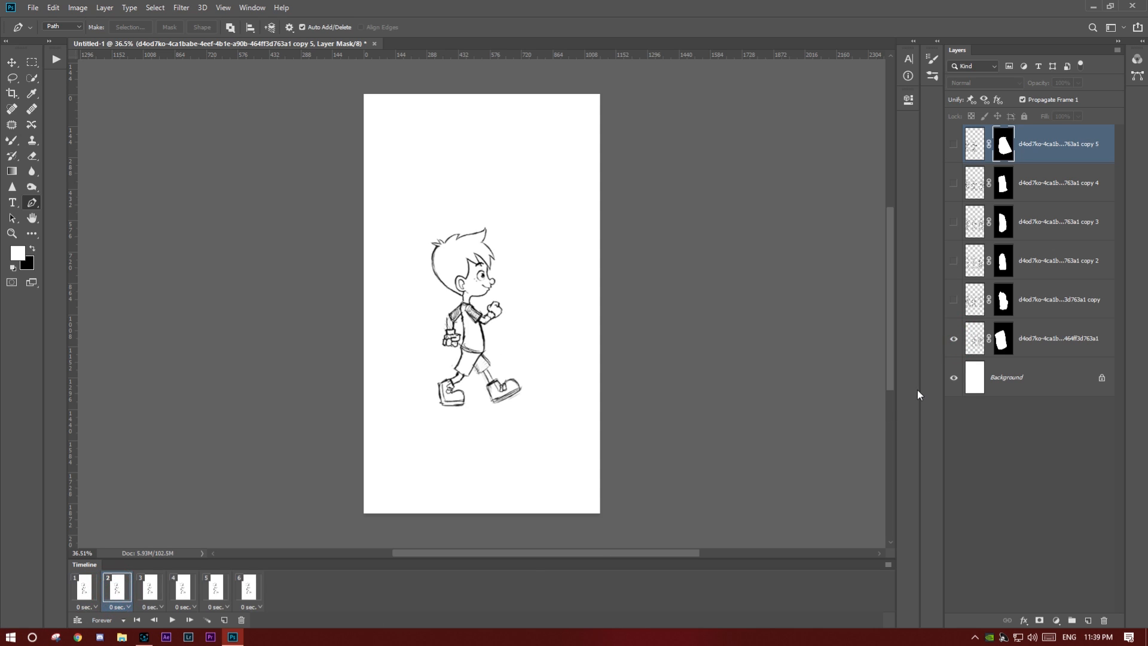
left_click(953, 339)
left_click(953, 299)
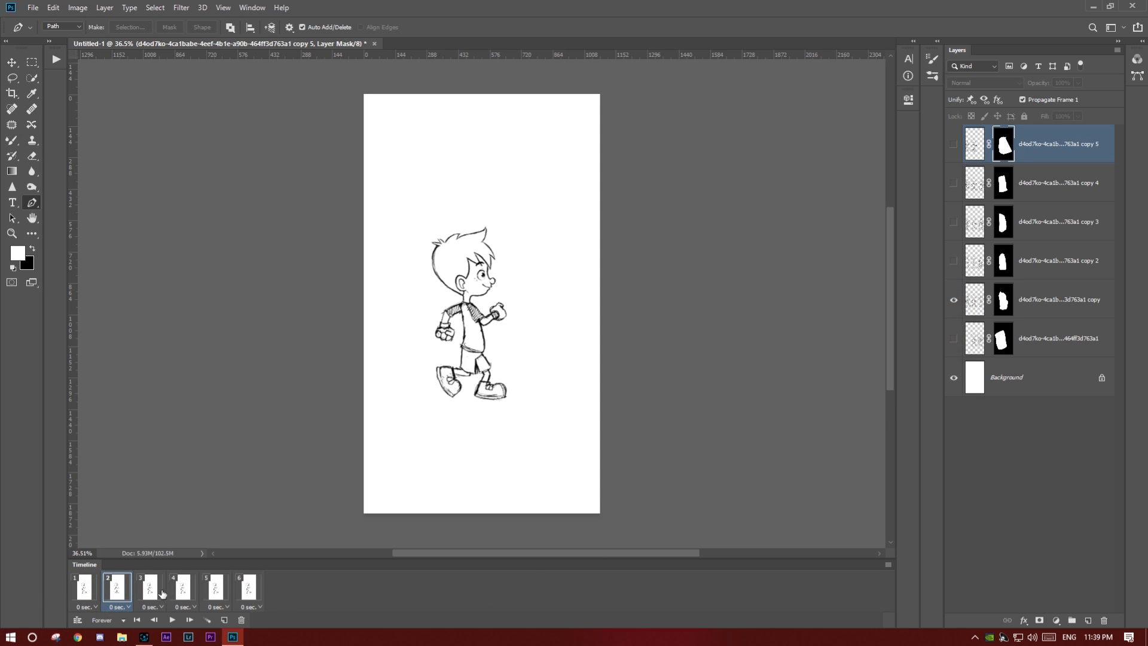
- In frame 3, hide the original pose layer and show sketch copy 2
left_click(156, 592)
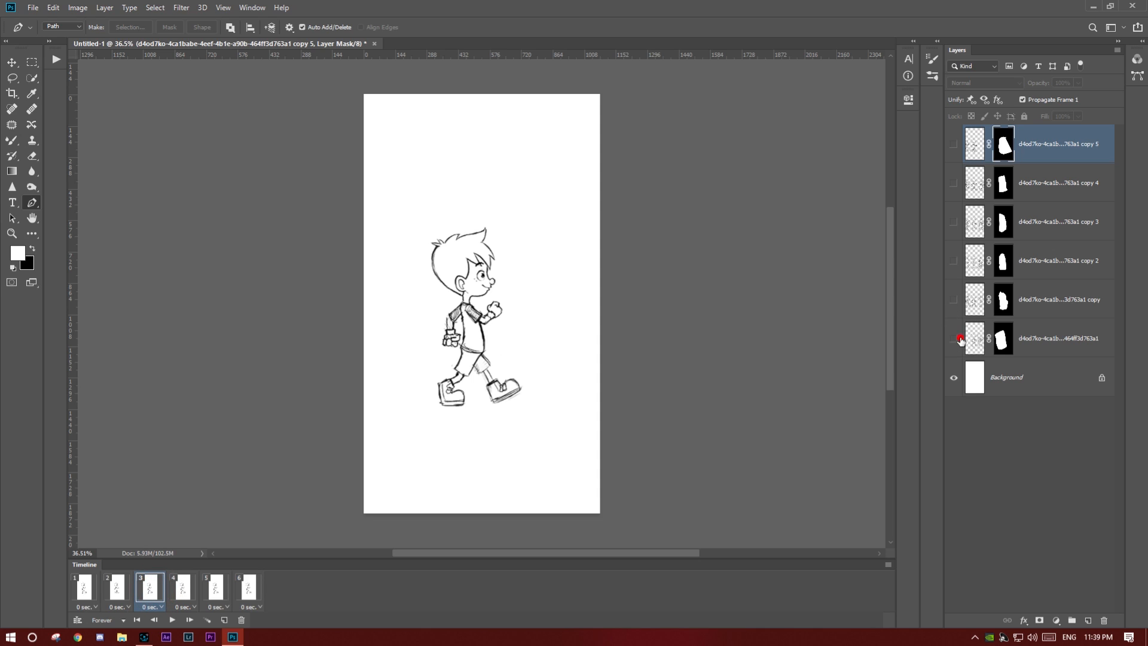
left_click(953, 339)
left_click(954, 261)
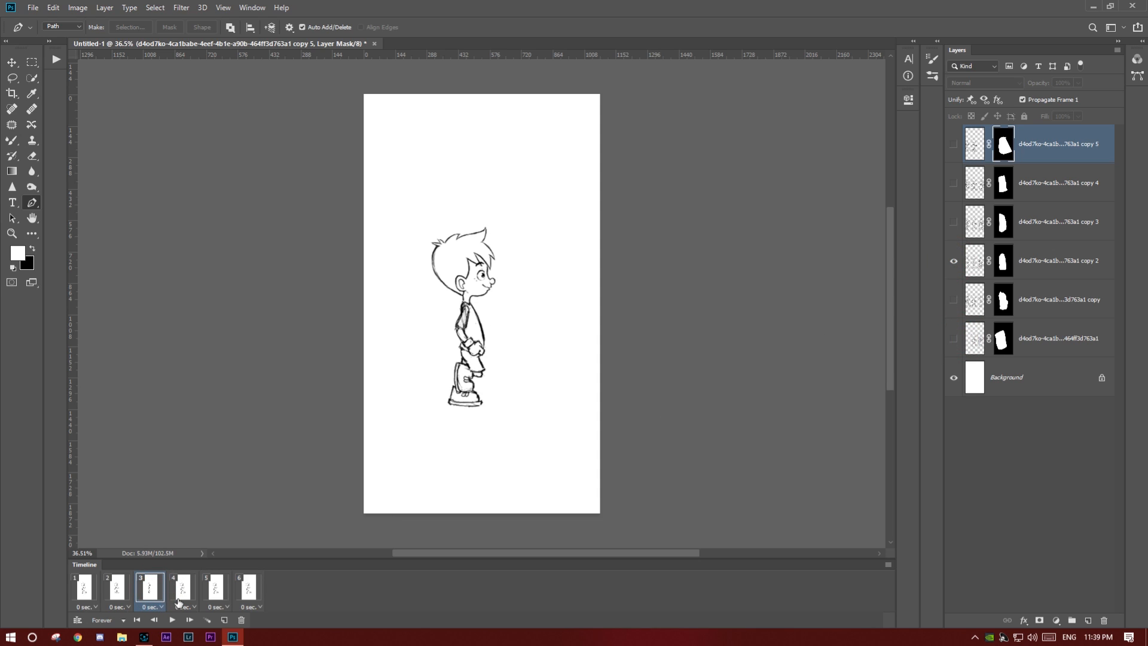
- In frame 4, hide the original pose layer and show sketch copy 3
left_click(183, 591)
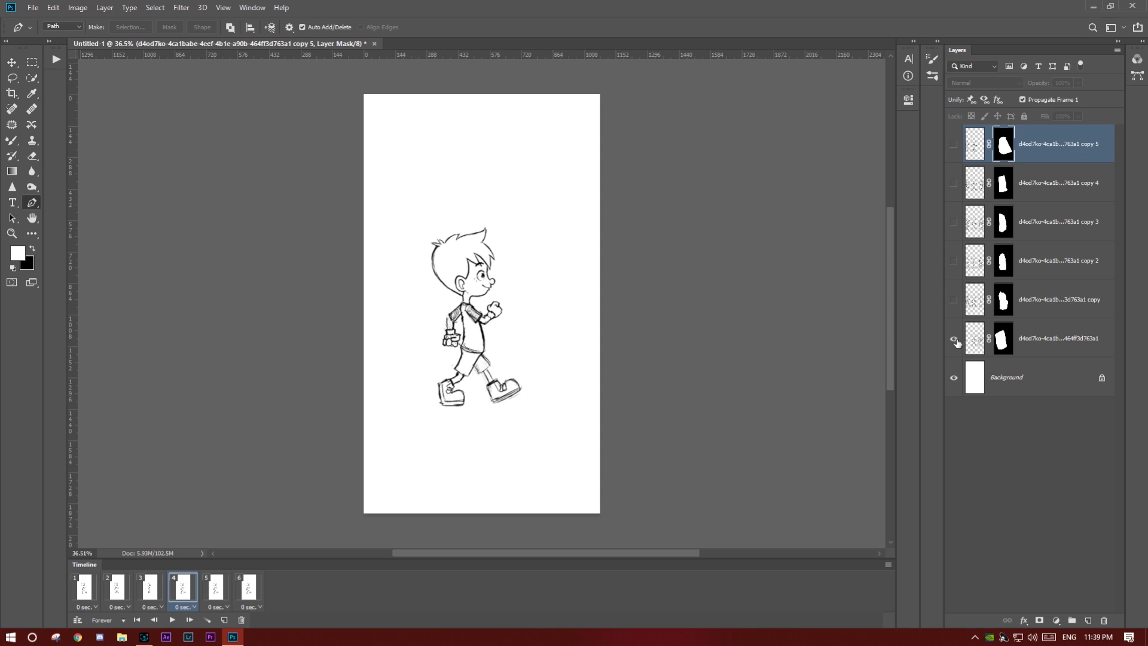
left_click(954, 338)
left_click(953, 222)
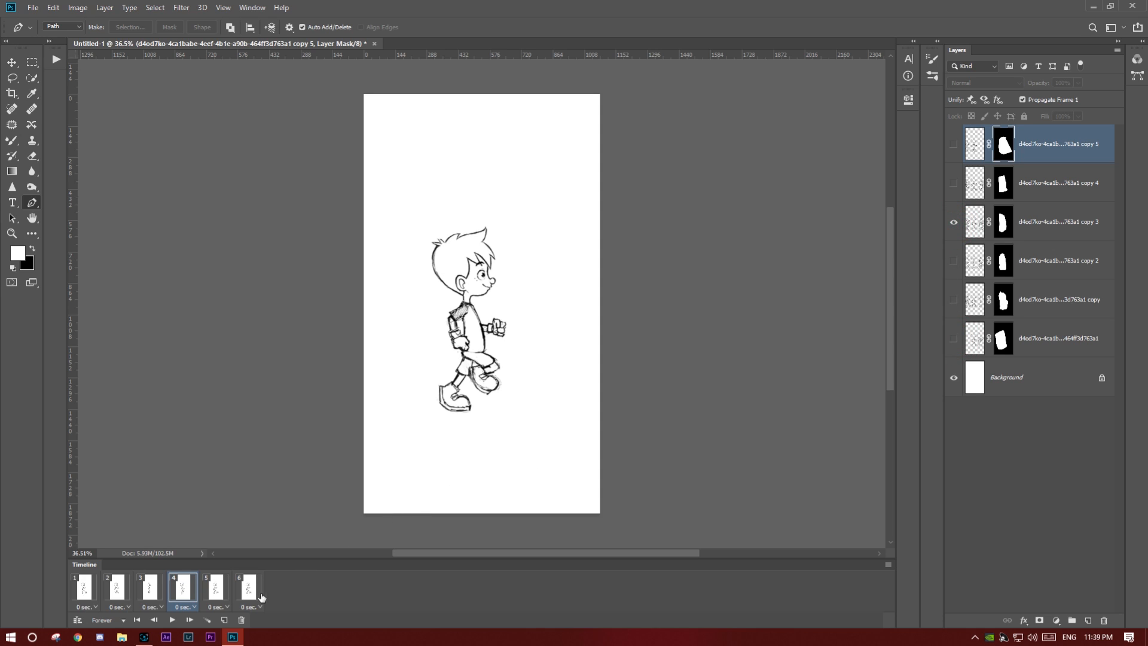
- In frame 5, hide the original pose layer and show sketch copy 4
left_click(215, 589)
left_click(954, 339)
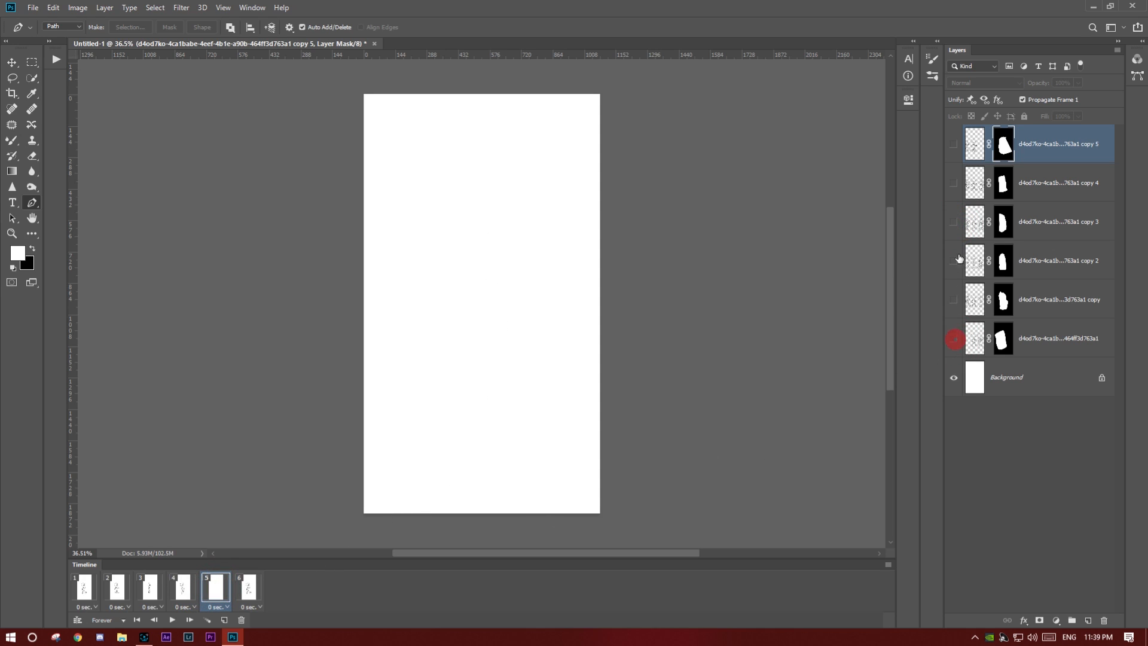
left_click(954, 185)
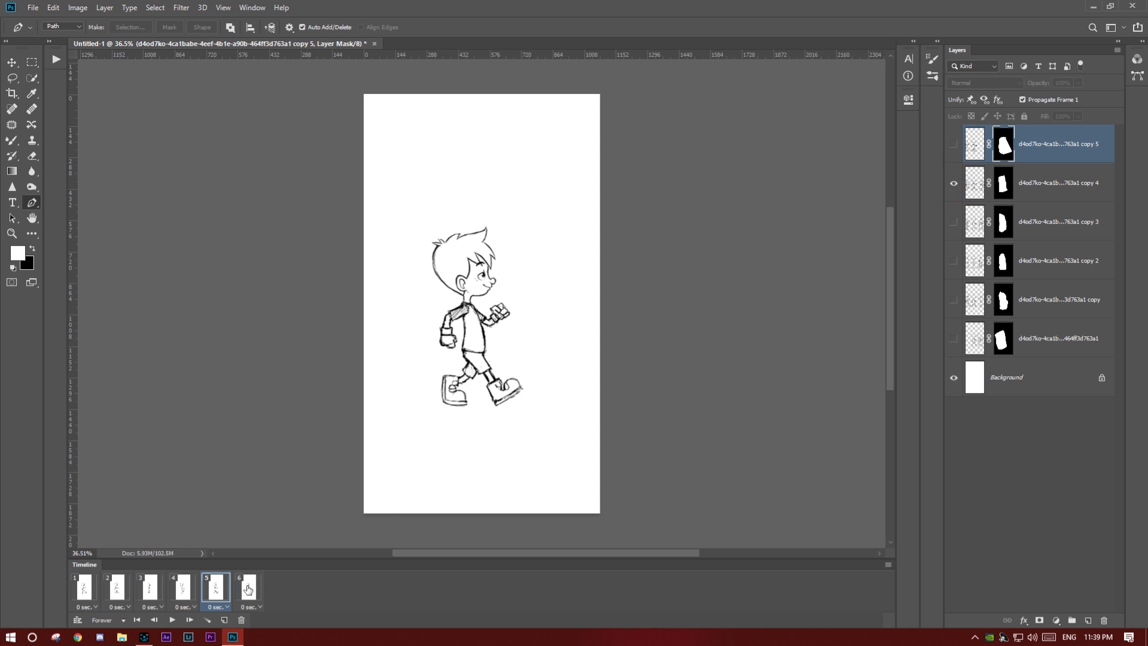
- In frame 6, hide the original pose layer and show sketch copy 5
left_click(249, 589)
left_click(954, 338)
left_click(954, 145)
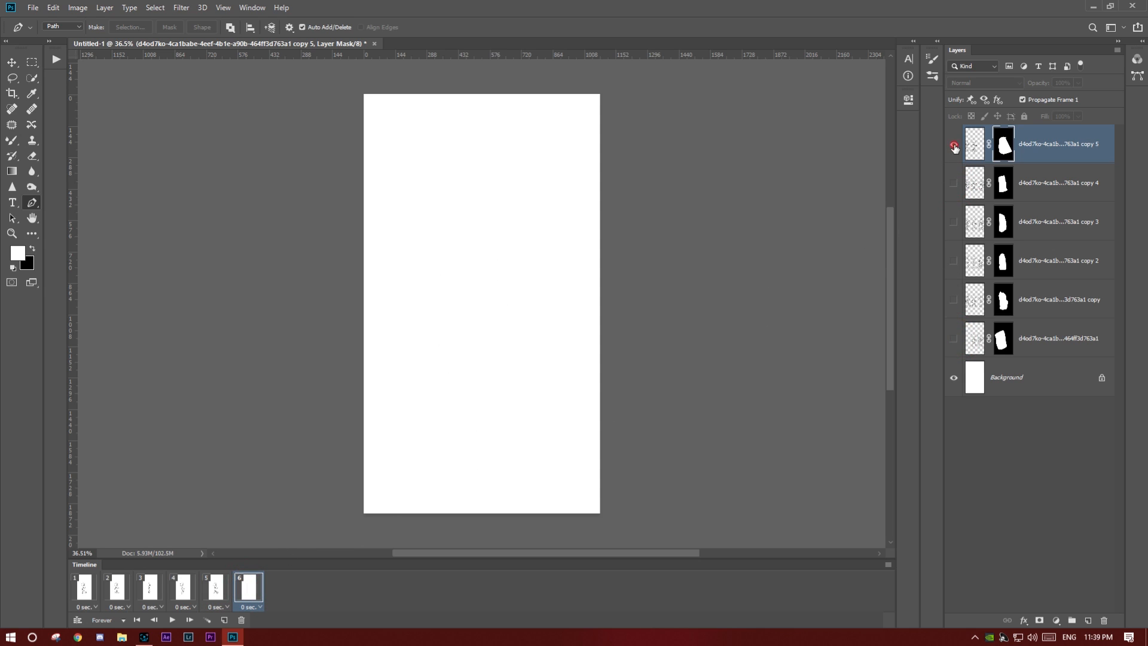
- Select all six animation frames and set their frame delay to 0.1 seconds
left_click(85, 589)
left_click(249, 589, "shift")
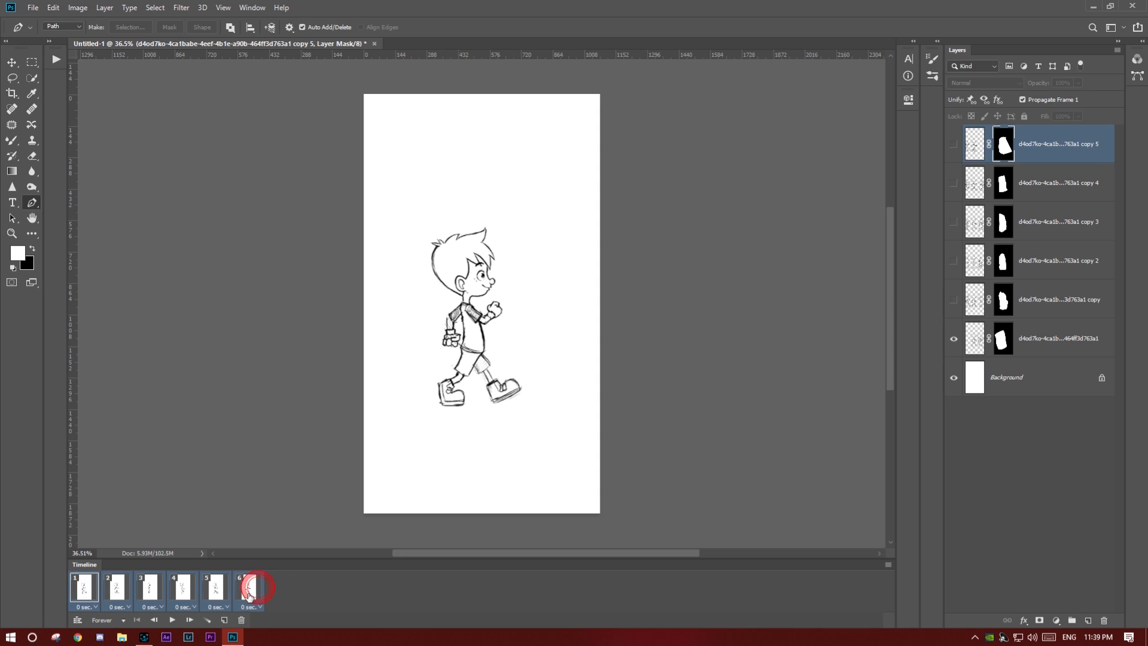
left_click(258, 608)
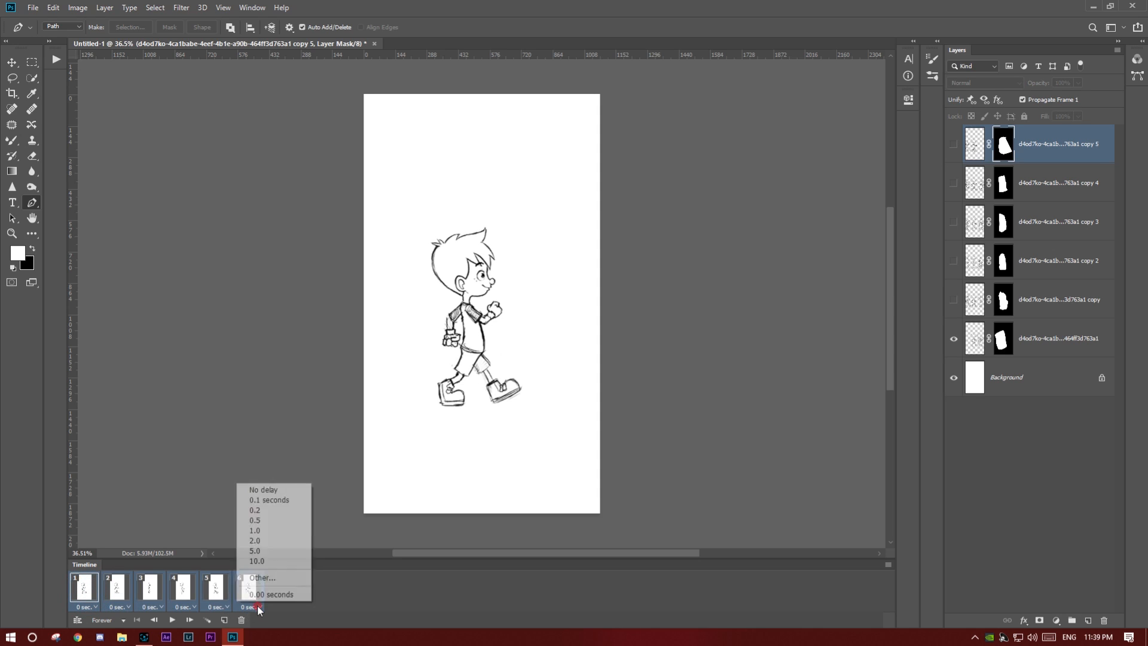
left_click(269, 500)
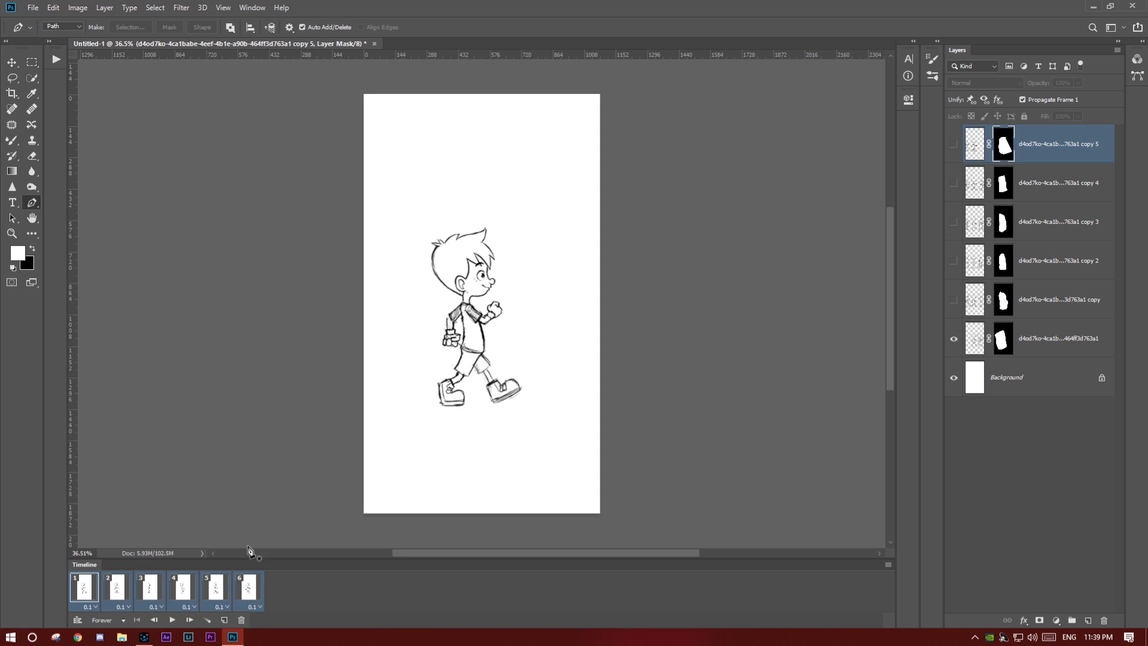
- Check the looping options, keep Forever, and play the walk-cycle animation
left_click(124, 620)
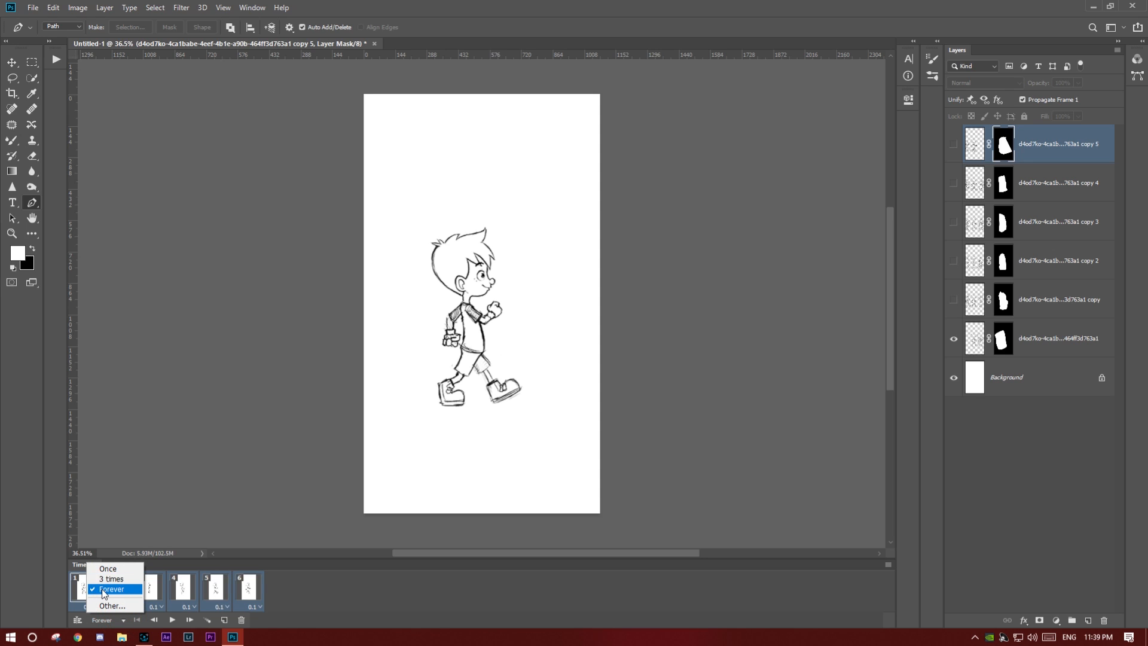
left_click(122, 623)
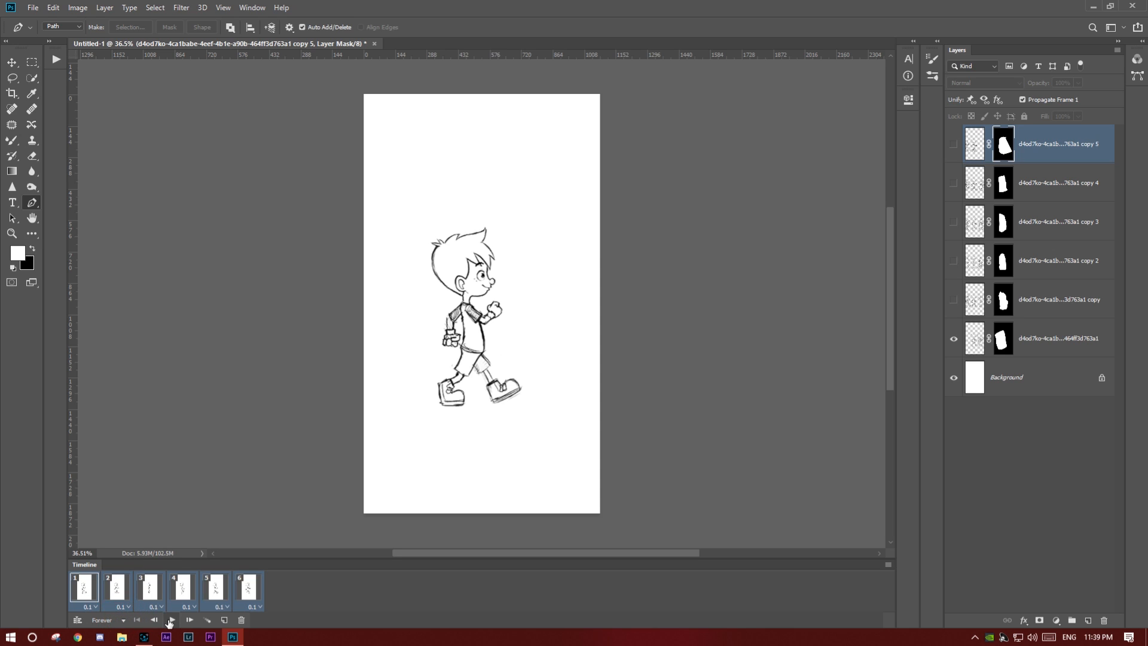
left_click(171, 620)
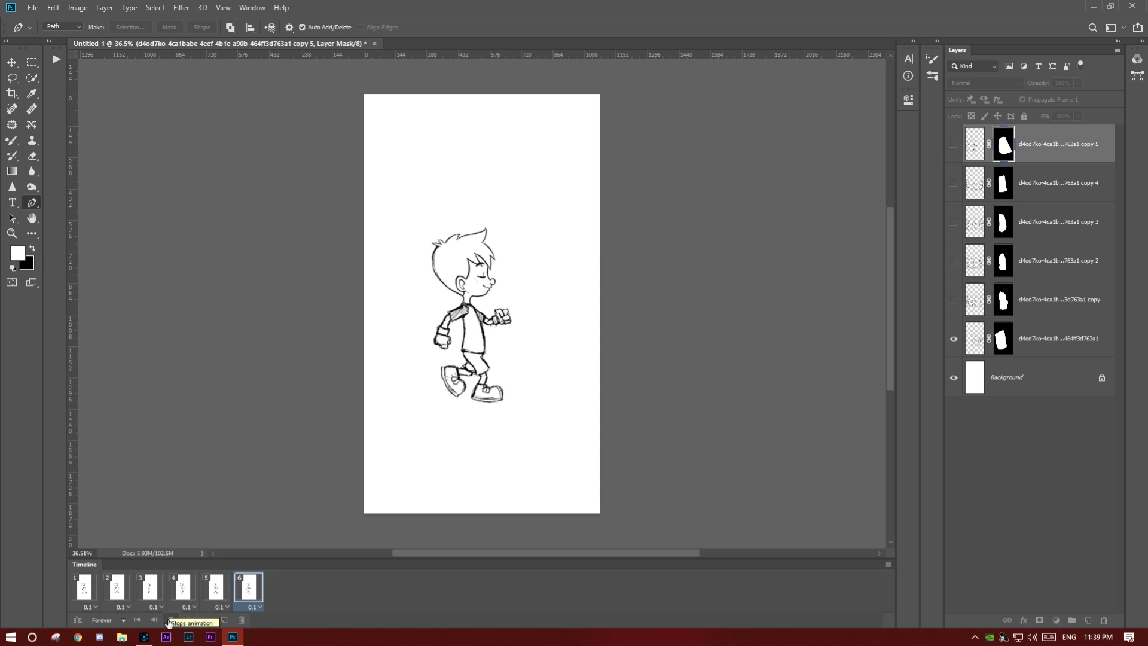